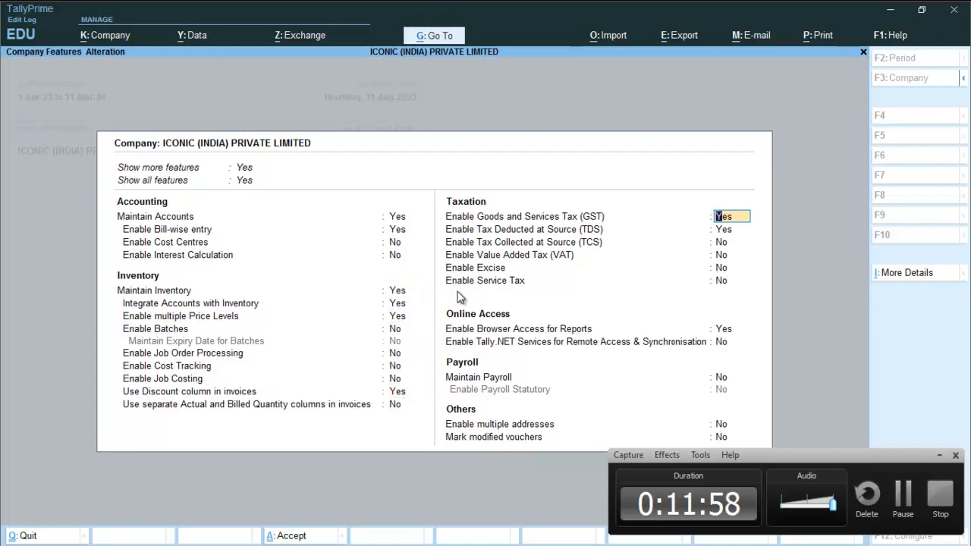
# - Accept the company's existing GST details and open the company's TDS deductor details
pyautogui.press('Return')
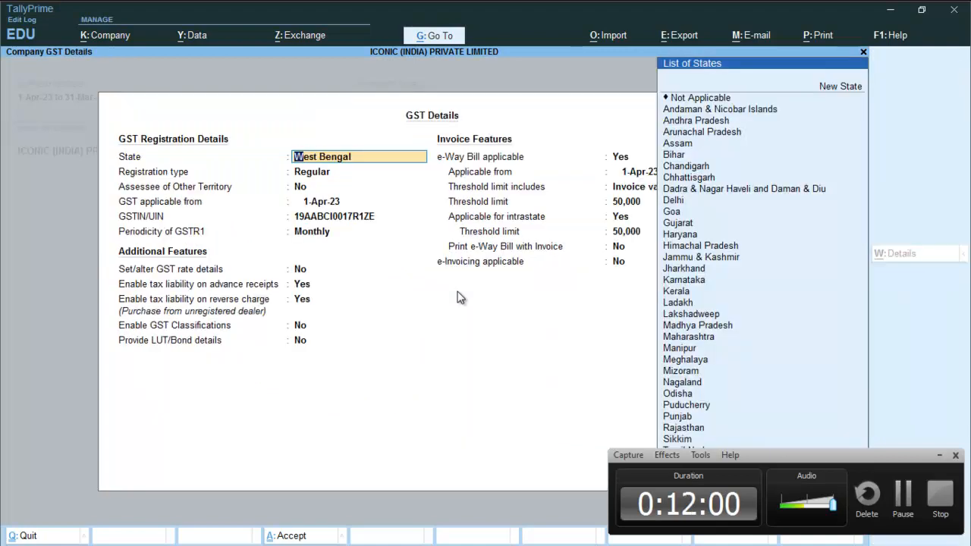
pyautogui.hotkey('ctrl', 'a')
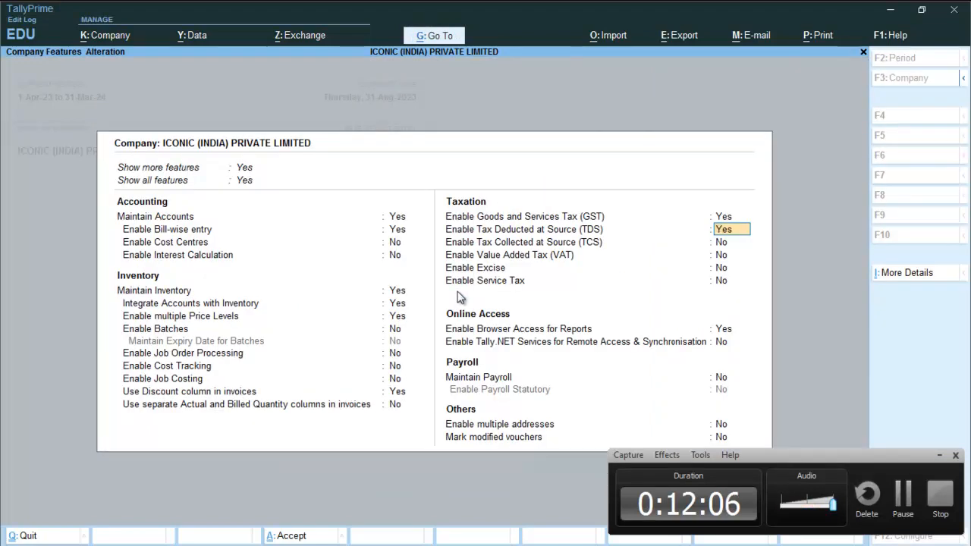
pyautogui.press('Return')
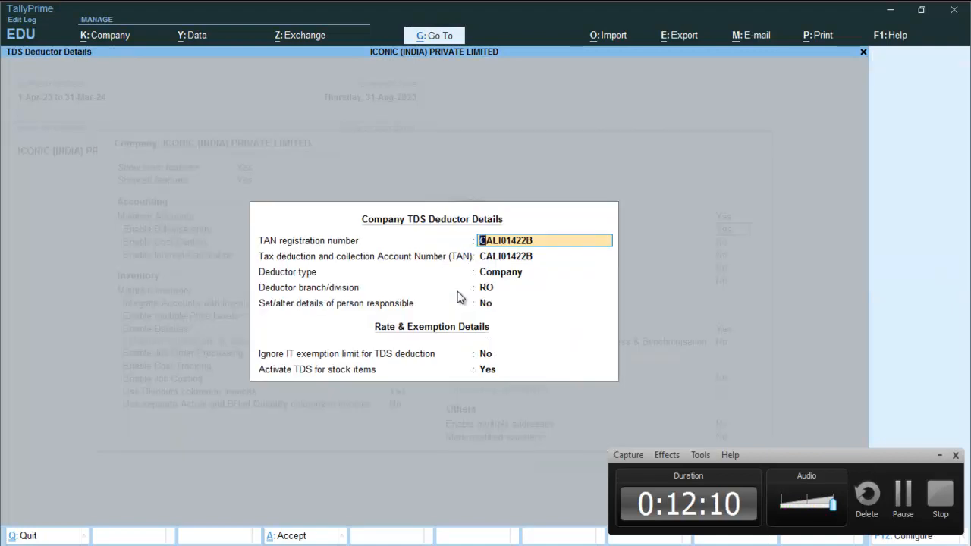
# - Accept the TDS deductor details with TDS activated for stock items and save the company features
pyautogui.press('Return')
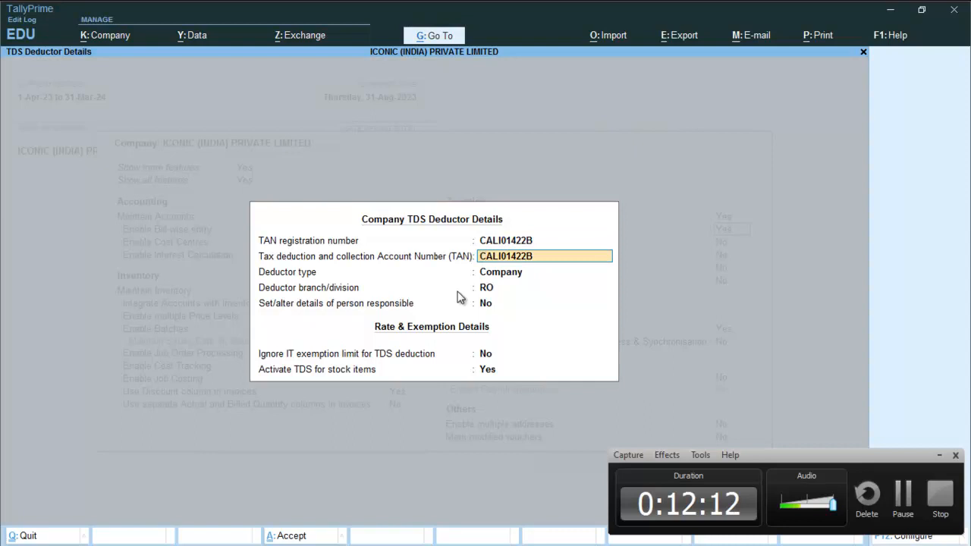
pyautogui.press('Return')
pyautogui.press('Return')
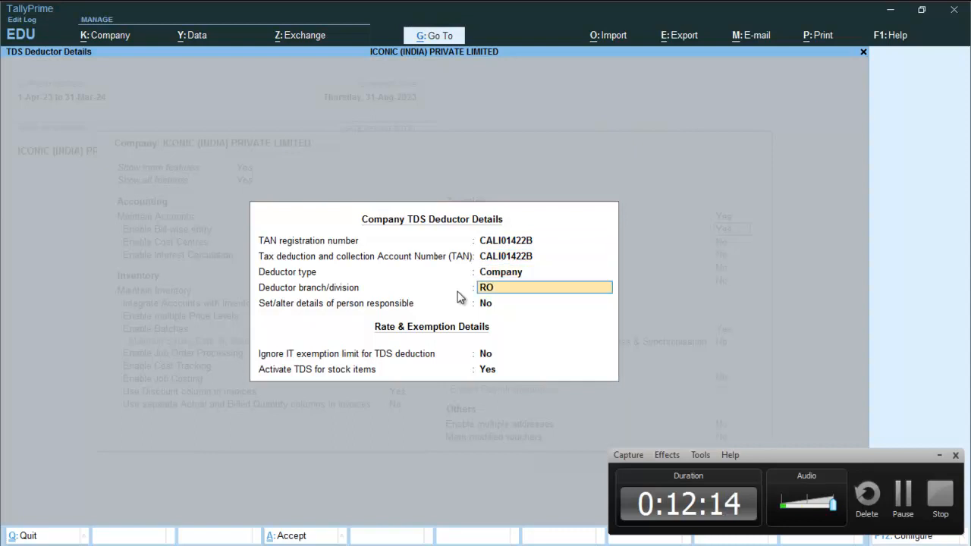
pyautogui.press('Return')
pyautogui.press('Return')
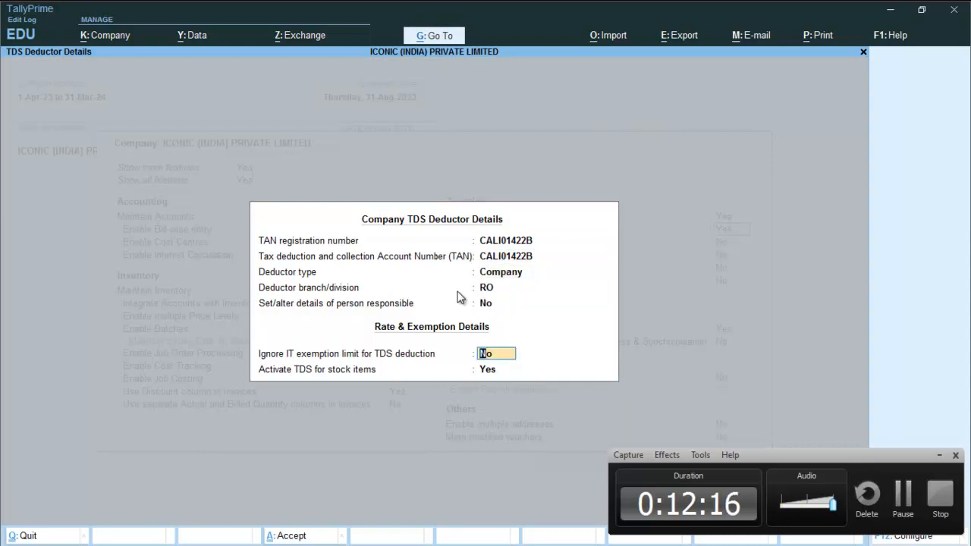
pyautogui.press('Return')
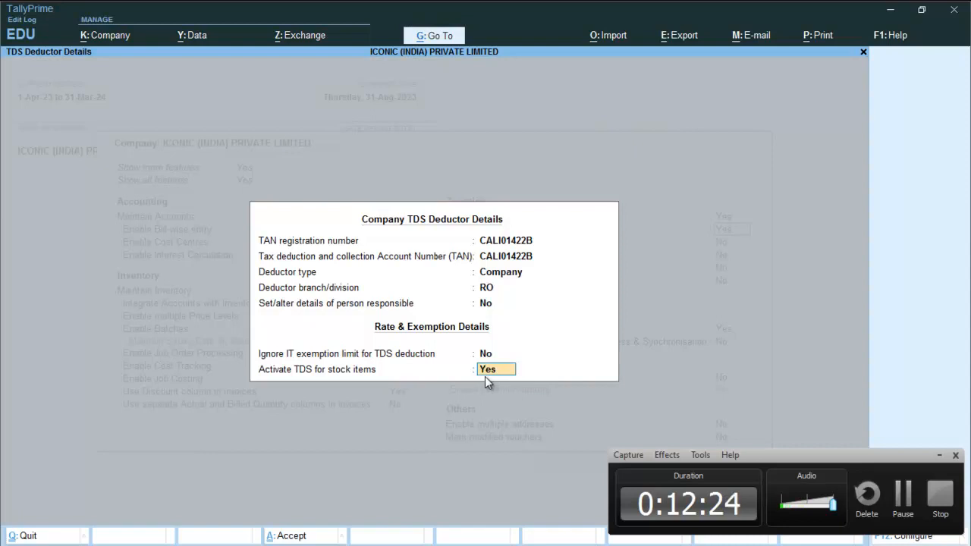
pyautogui.press('Return')
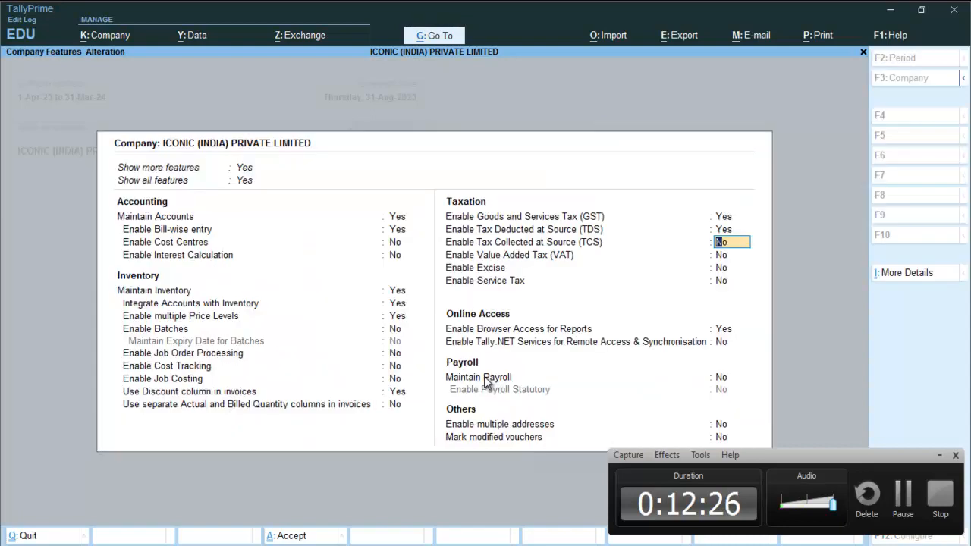
pyautogui.hotkey('ctrl', 'a')
# - Check the 194Q configuration steps in PowerPoint, return to TallyPrime and open the list of masters for alteration
pyautogui.hotkey('alt', 'Tab')
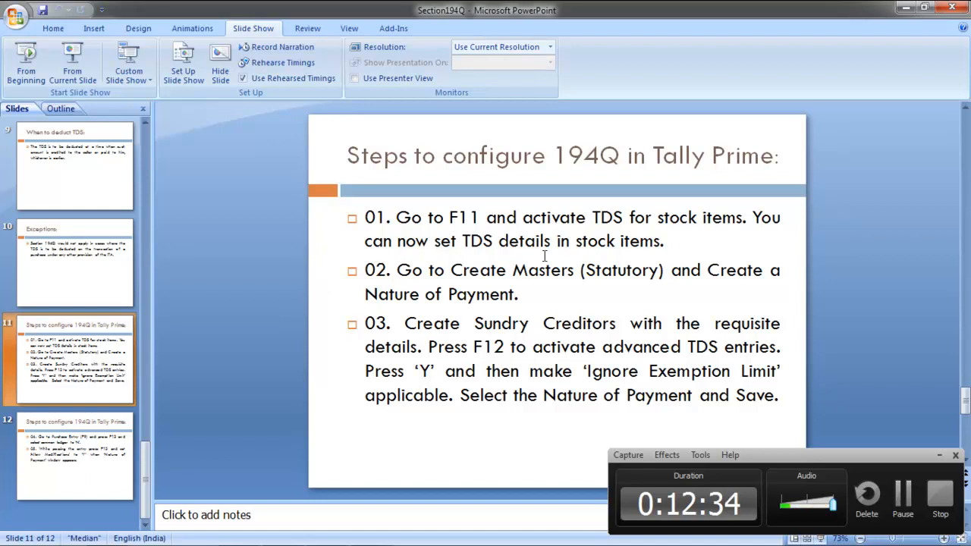
pyautogui.hotkey('alt', 'Tab')
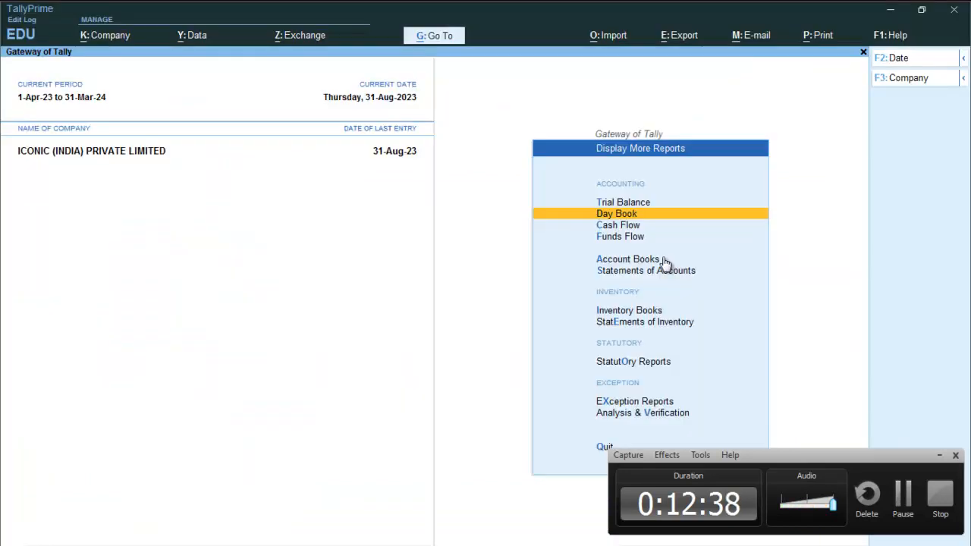
pyautogui.press('Escape')
pyautogui.press('Up')
pyautogui.press('Up')
pyautogui.press('Up')
pyautogui.press('Up')
pyautogui.press('Up')
pyautogui.press('Up')
pyautogui.press('Up')
pyautogui.press('Up')
pyautogui.press('Up')
pyautogui.press('Return')
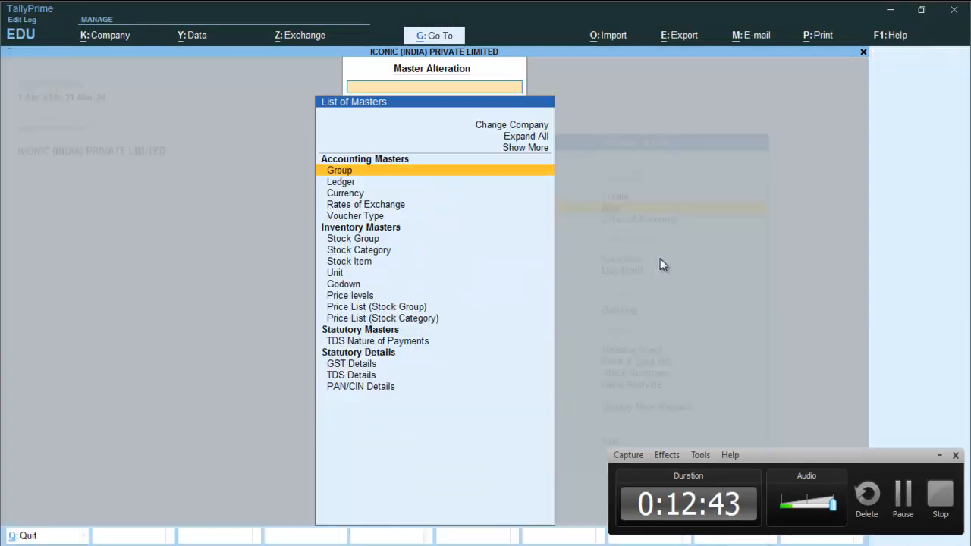
# - Open the stock item ITEM C for alteration
pyautogui.press('Down')
pyautogui.press('Down')
pyautogui.press('Down')
pyautogui.press('Down')
pyautogui.press('Down')
pyautogui.press('Down')
pyautogui.press('Down')
pyautogui.press('Return')
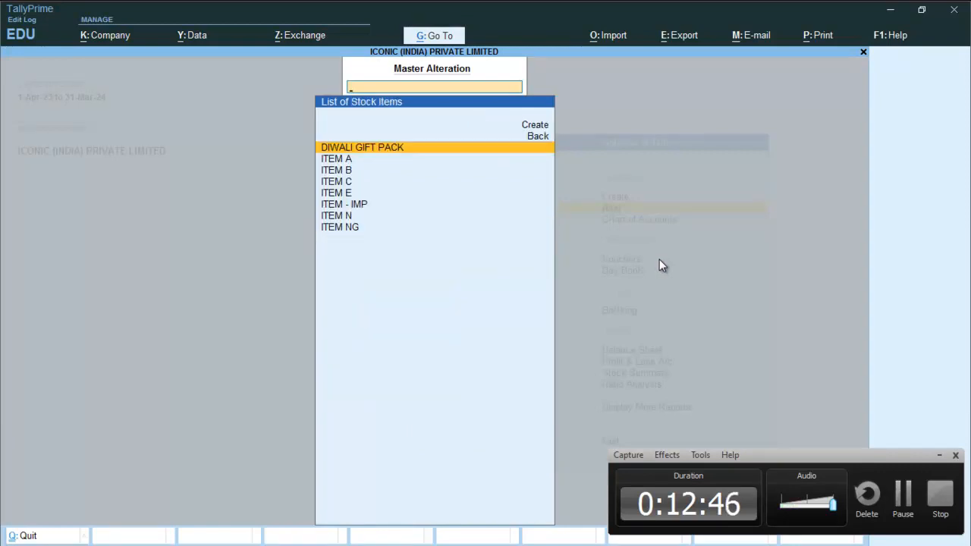
pyautogui.press('Down')
pyautogui.press('Down')
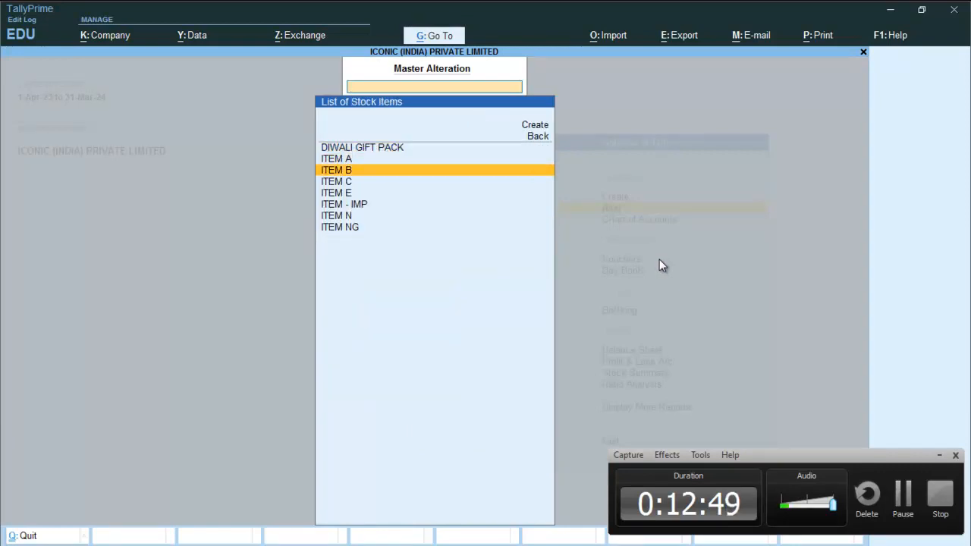
pyautogui.press('Down')
pyautogui.press('Return')
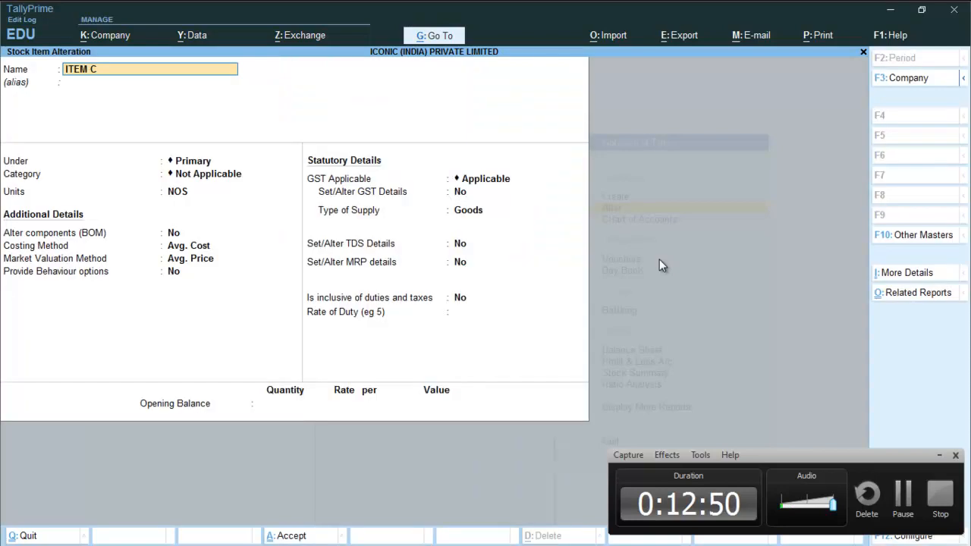
# - Set ITEM C's Set/Alter TDS Details option to Yes with Any as the nature of payment
pyautogui.press('Return')
pyautogui.press('Return')
pyautogui.press('Return')
pyautogui.press('Return')
pyautogui.press('Return')
pyautogui.press('Return')
pyautogui.press('Return')
pyautogui.press('Return')
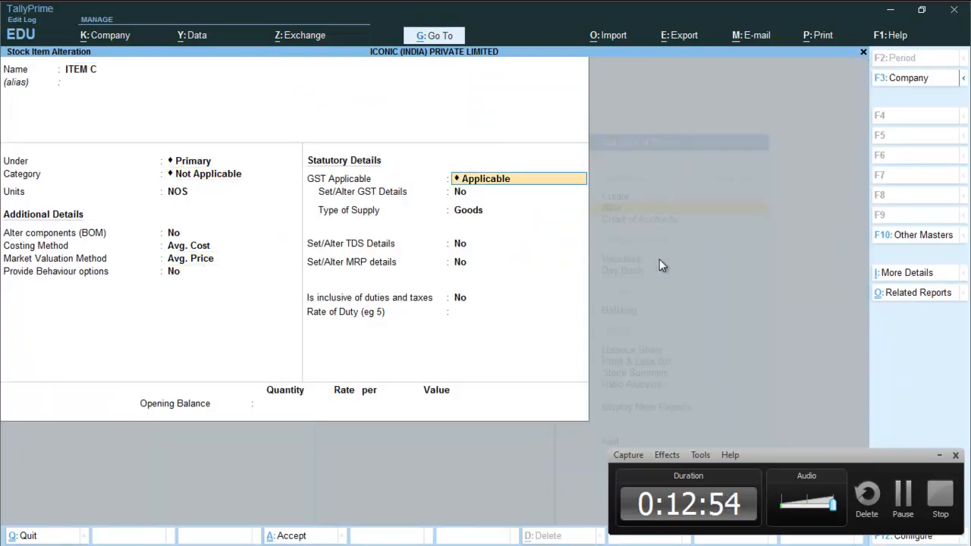
pyautogui.press('Return')
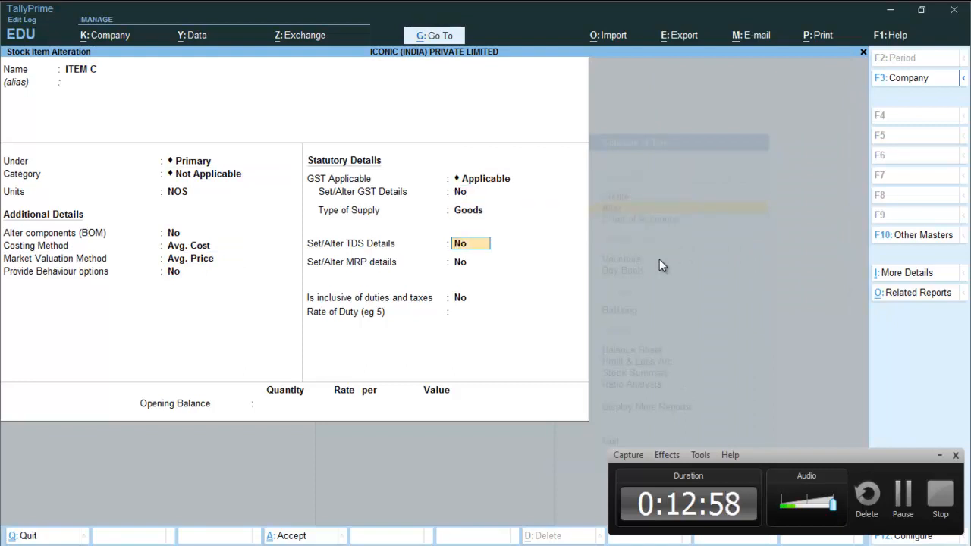
pyautogui.write('y')
pyautogui.press('Return')
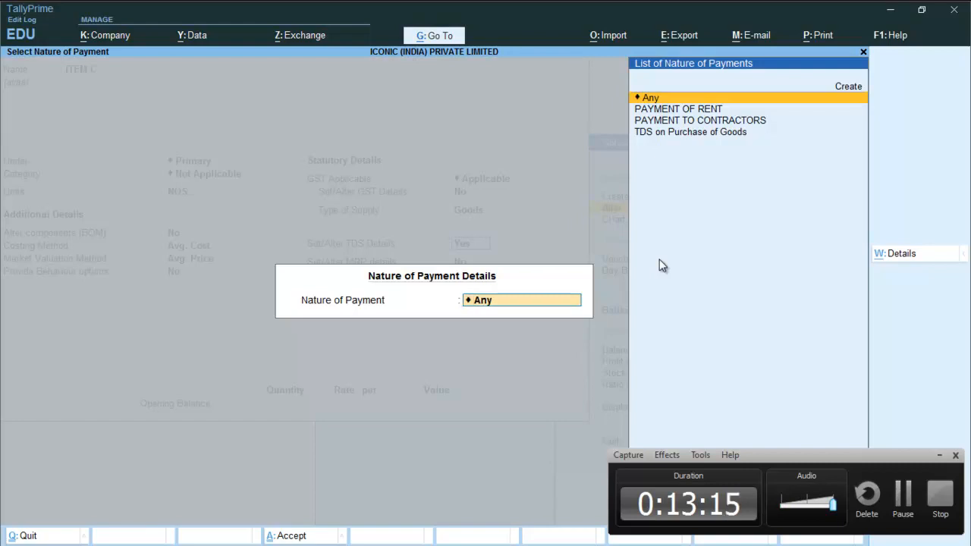
pyautogui.press('Return')
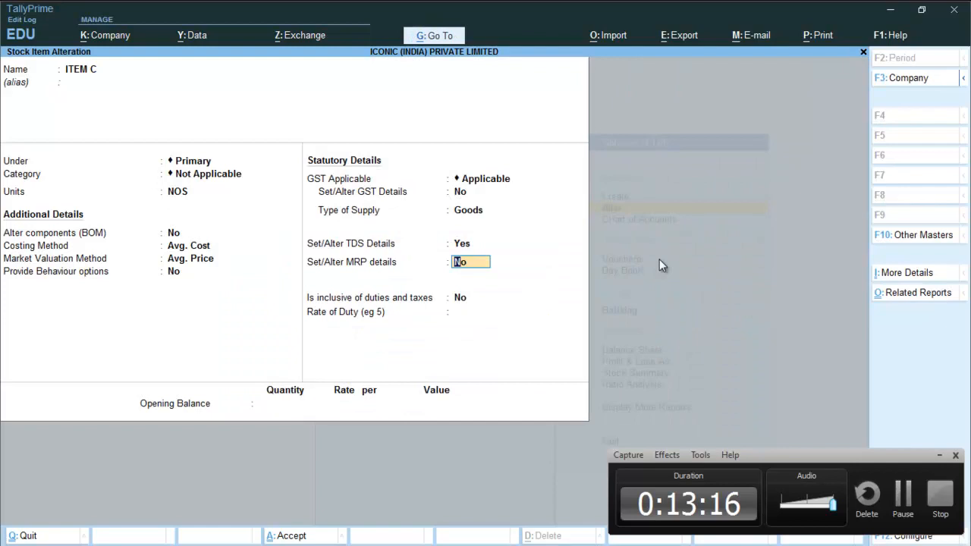
# - Check the next step on the PowerPoint slide, and leave ITEM C in TallyPrime without saving, back to the Gateway of Tally
pyautogui.hotkey('alt', 'Tab')
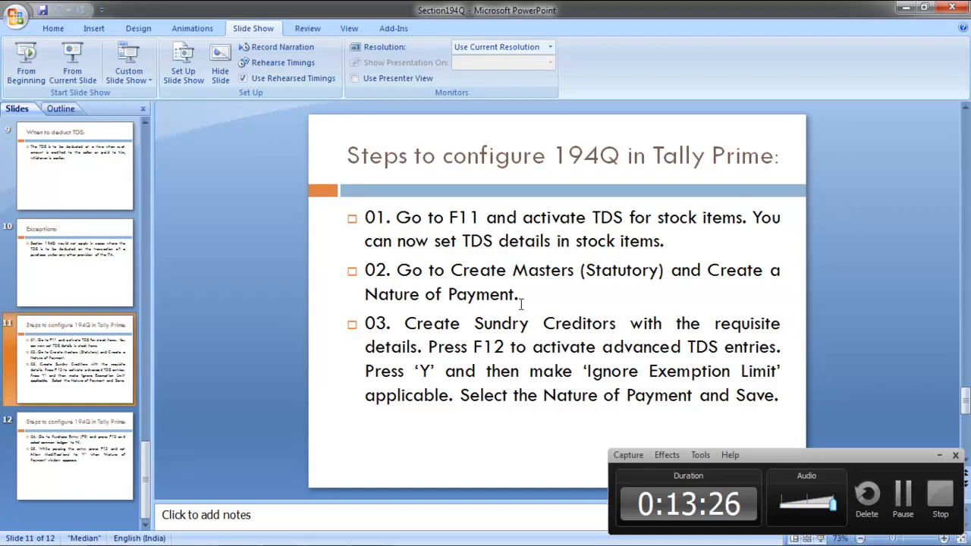
pyautogui.hotkey('alt', 'Tab')
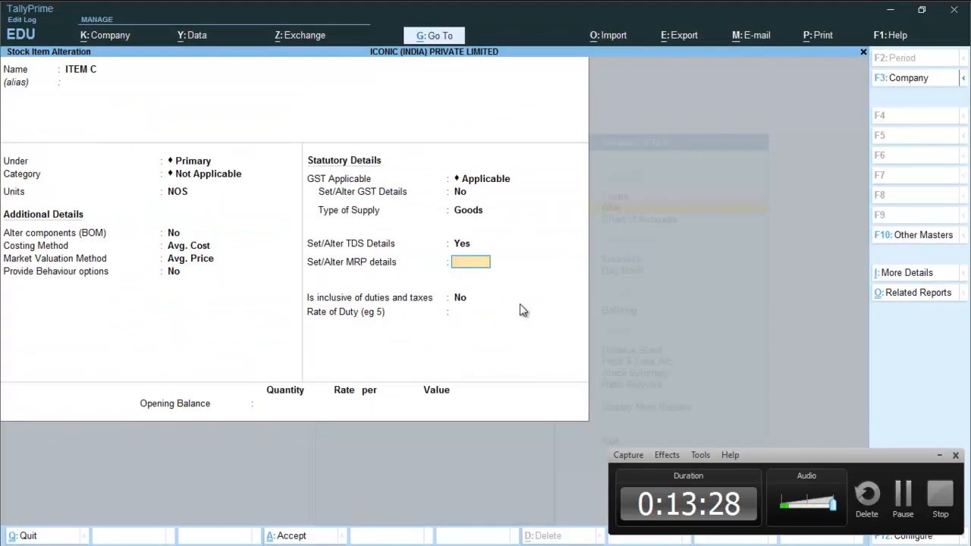
pyautogui.press('Escape')
pyautogui.press('y')
pyautogui.press('Escape')
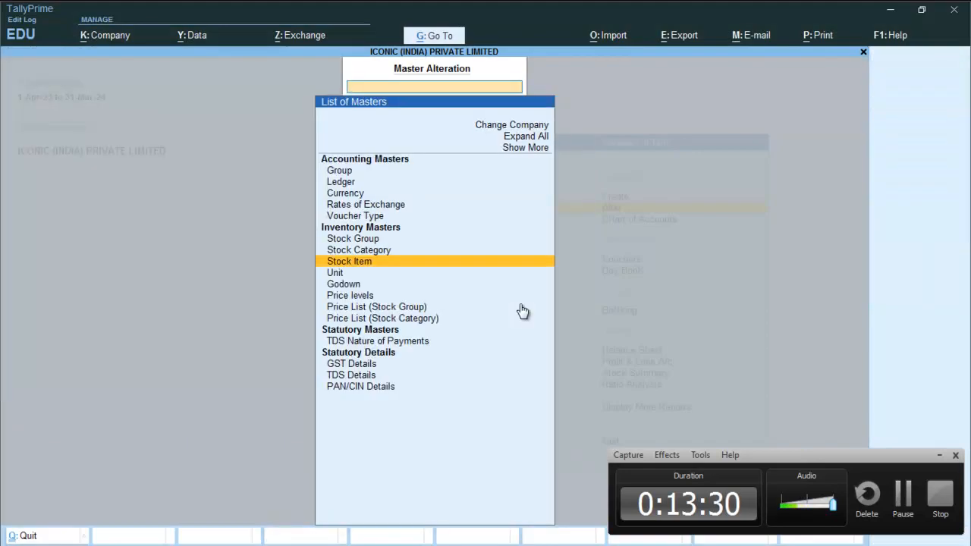
pyautogui.press('Escape')
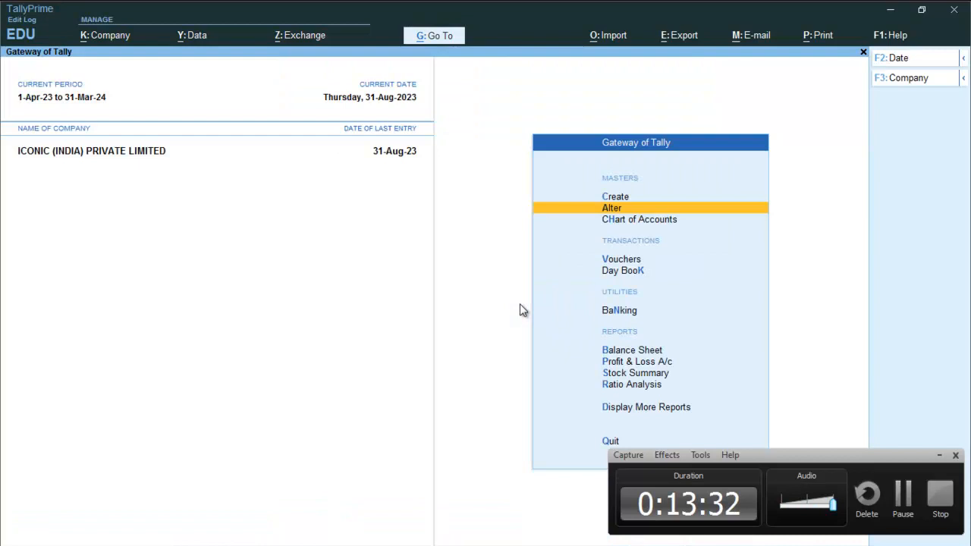
# - Open the list of TDS nature of payments under the statutory masters for alteration
pyautogui.press('Return')
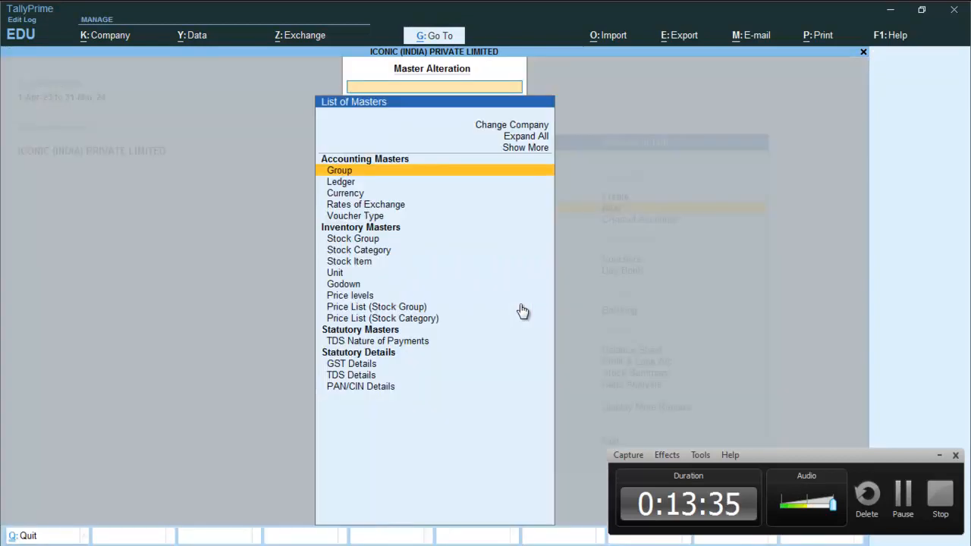
pyautogui.press('Down')
pyautogui.press('Down')
pyautogui.press('Down')
pyautogui.press('Down')
pyautogui.press('Down')
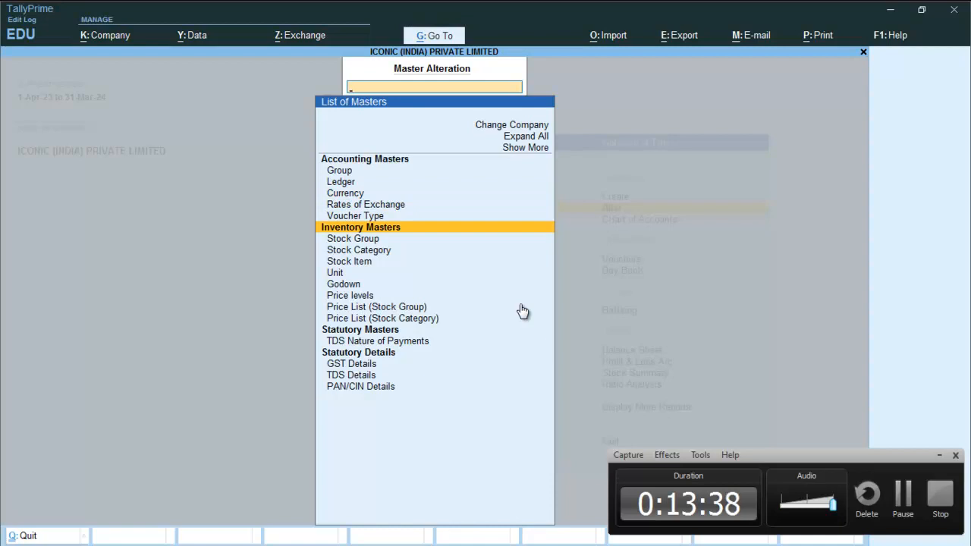
pyautogui.press('Down')
pyautogui.press('Down')
pyautogui.press('Down')
pyautogui.press('Down')
pyautogui.press('Down')
pyautogui.press('Down')
pyautogui.press('Down')
pyautogui.press('Down')
pyautogui.press('Down')
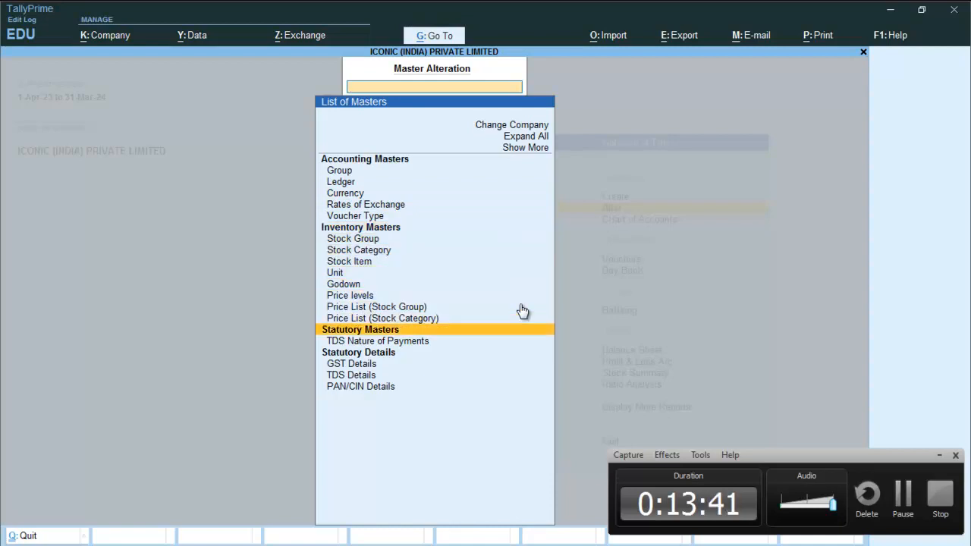
pyautogui.press('Down')
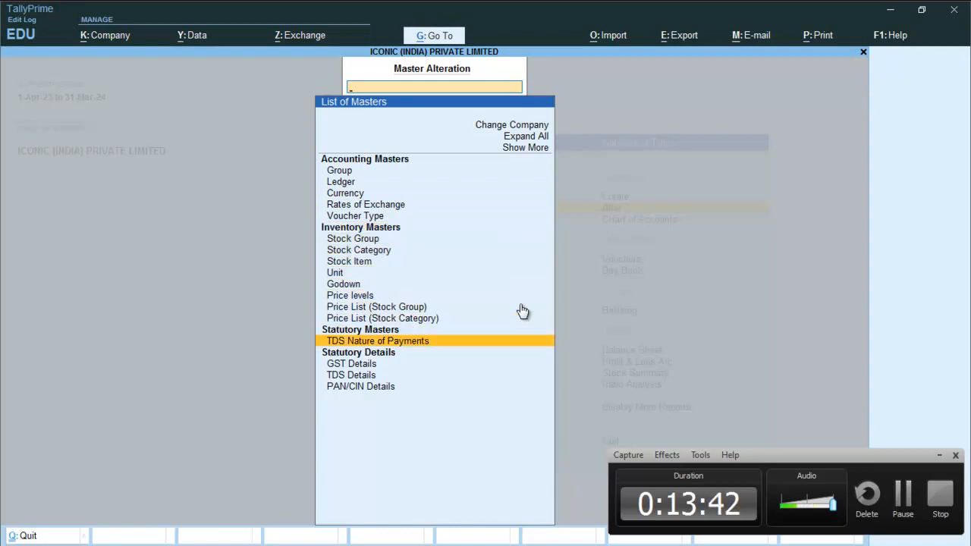
pyautogui.press('Return')
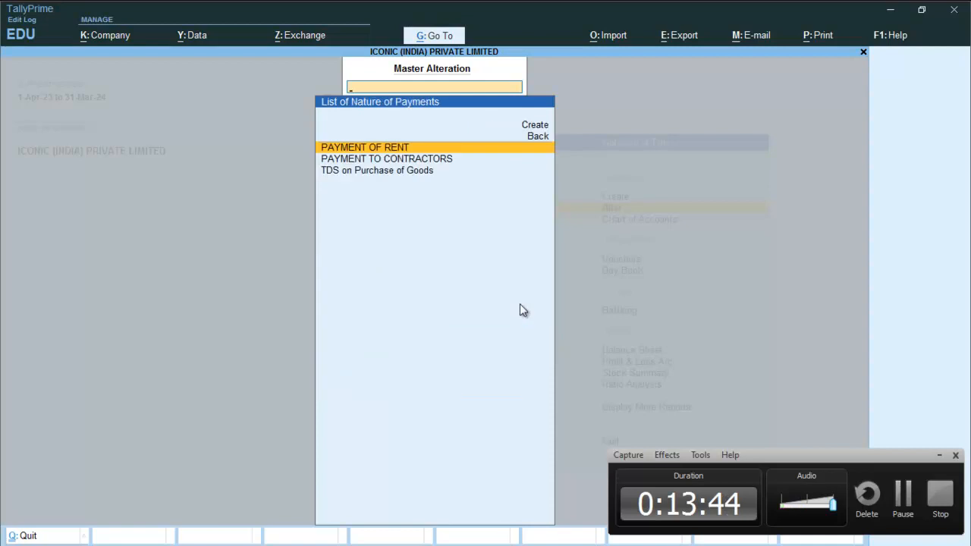
# - Review the TDS on Purchase of Goods nature of payment and accept its existing details
pyautogui.press('Down')
pyautogui.press('Down')
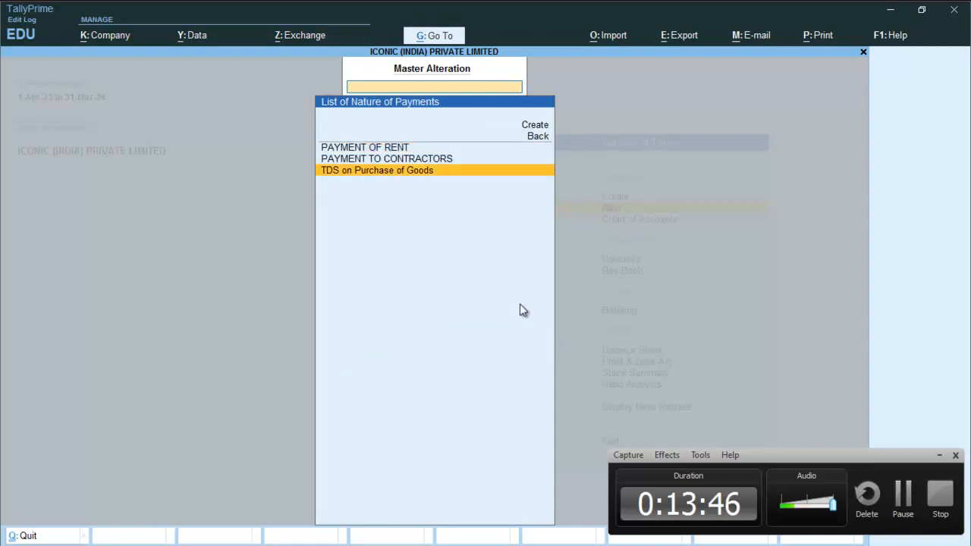
pyautogui.press('Return')
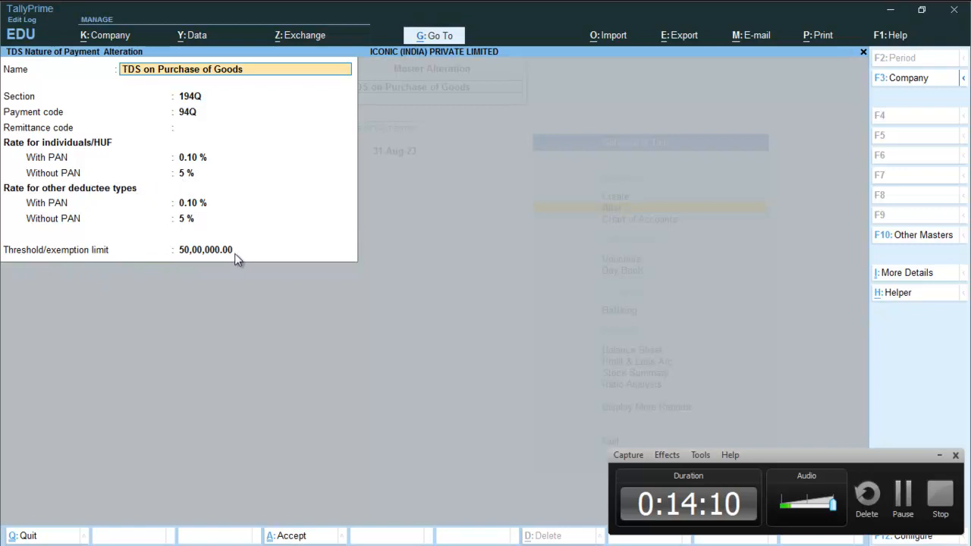
pyautogui.press('ctrl')
pyautogui.hotkey('ctrl', 'a')
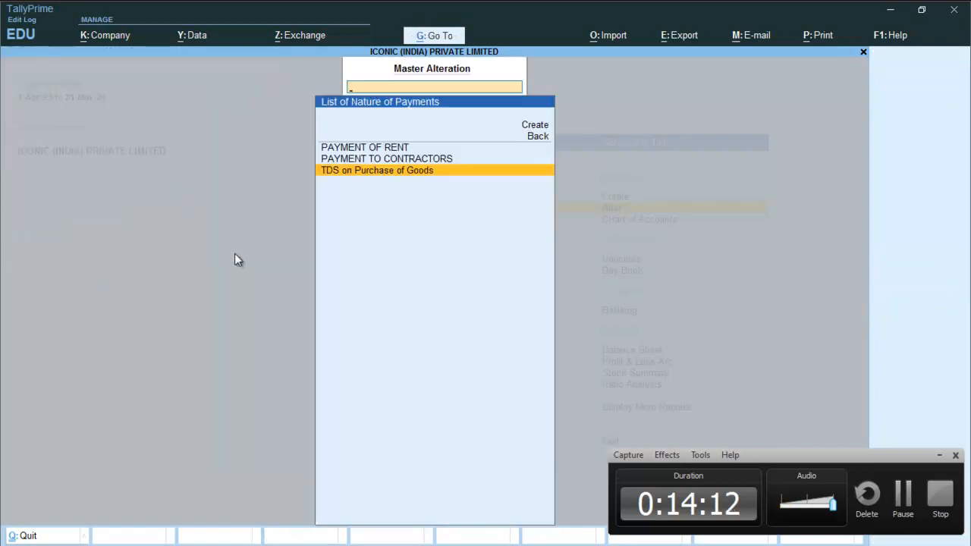
# - Read the Sundry Creditors step on the PowerPoint slide, and open TallyPrime's list of ledgers for alteration
pyautogui.hotkey('alt', 'Tab')
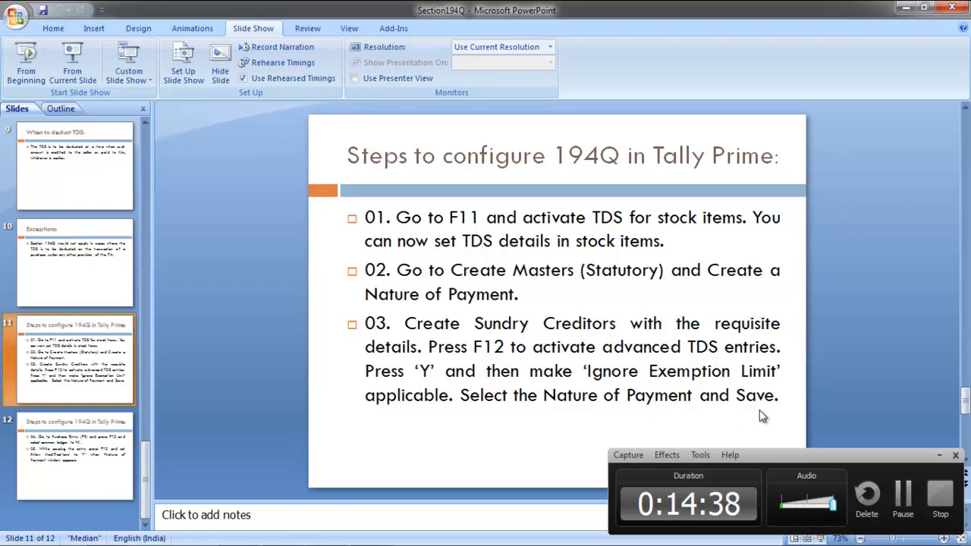
pyautogui.hotkey('alt', 'Tab')
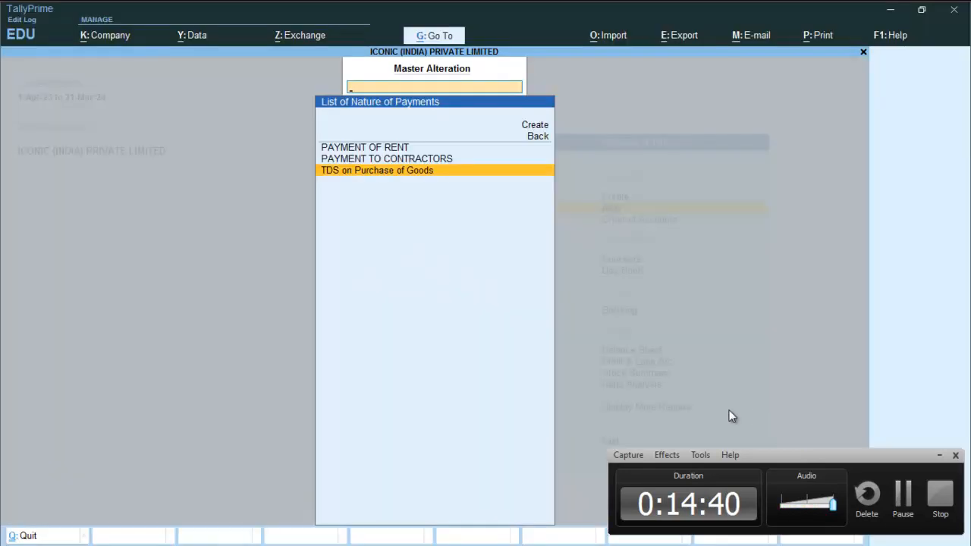
pyautogui.press('Escape')
pyautogui.press('Escape')
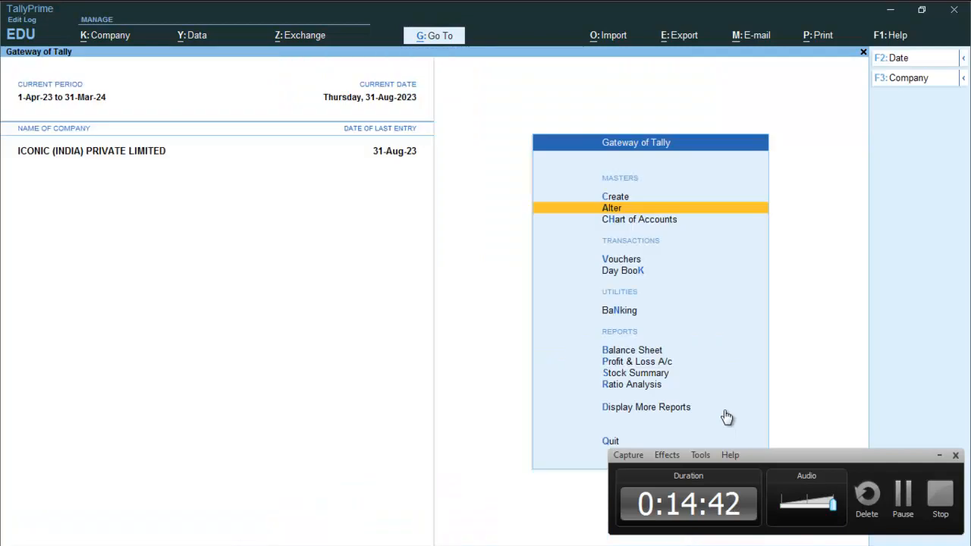
pyautogui.press('Return')
pyautogui.press('Down')
pyautogui.press('Return')
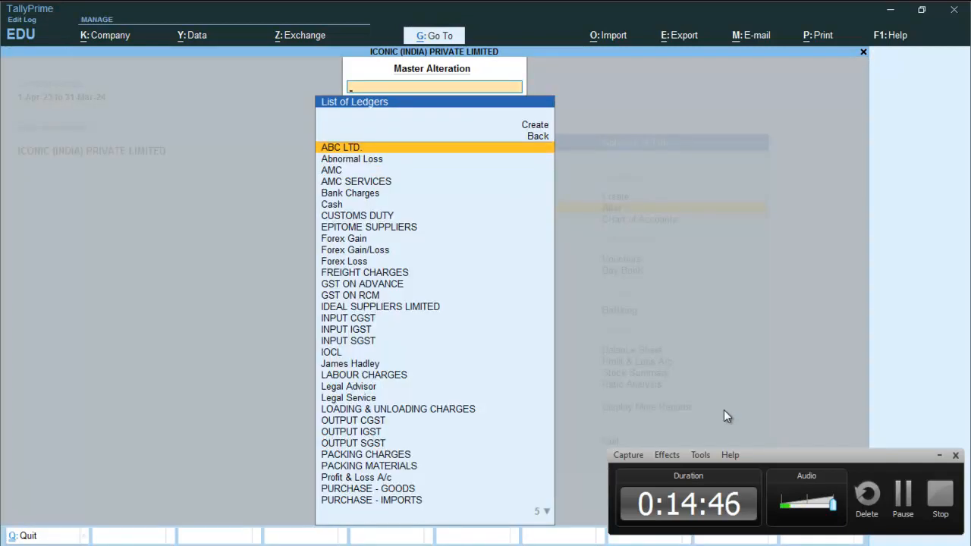
# - Open the IOCL ledger from the list of ledgers for alteration
pyautogui.press('Down')
pyautogui.press('Down')
pyautogui.press('Down')
pyautogui.press('Down')
pyautogui.press('Down')
pyautogui.press('Down')
pyautogui.press('Down')
pyautogui.press('Down')
pyautogui.press('Down')
pyautogui.press('Down')
pyautogui.press('Down')
pyautogui.press('Down')
pyautogui.press('Down')
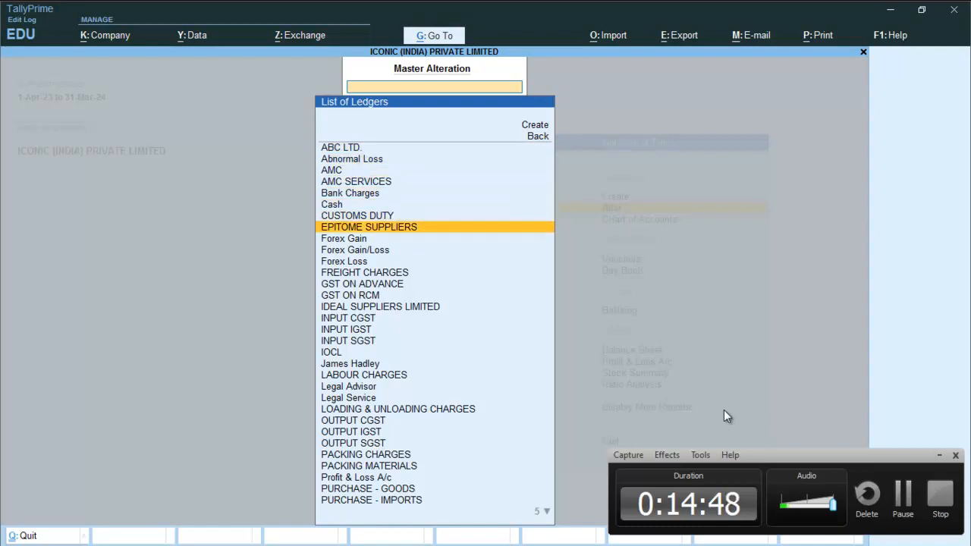
pyautogui.press('Down')
pyautogui.press('Down')
pyautogui.press('Down')
pyautogui.press('Down')
pyautogui.press('Down')
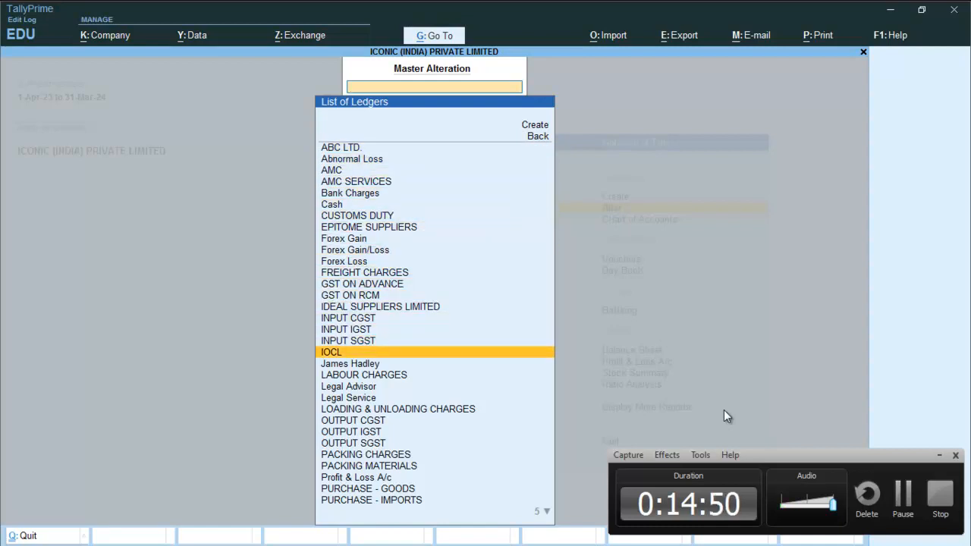
pyautogui.press('Return')
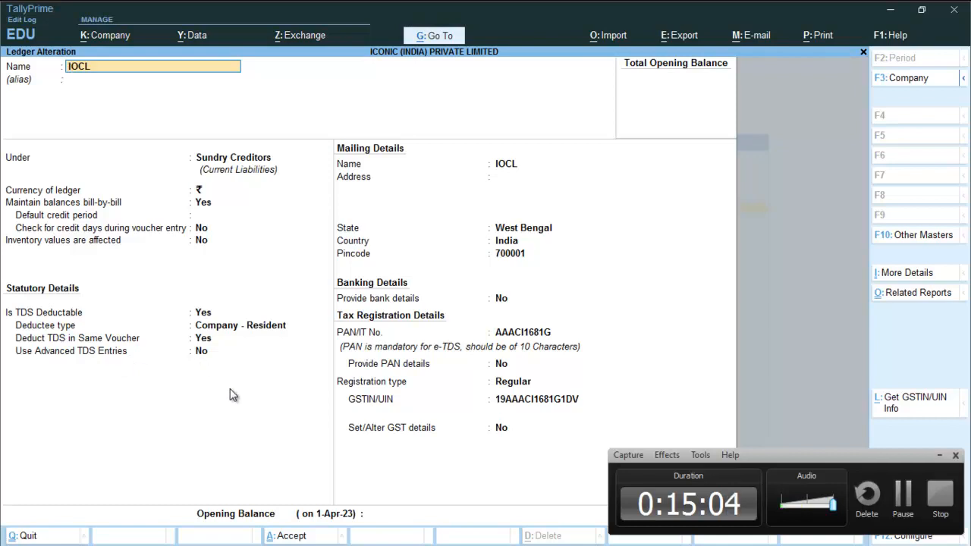
# - Check the TDS options in the ledger configuration, keeping Allow advanced entries in TDS master at Yes, and accept
pyautogui.press('F12')
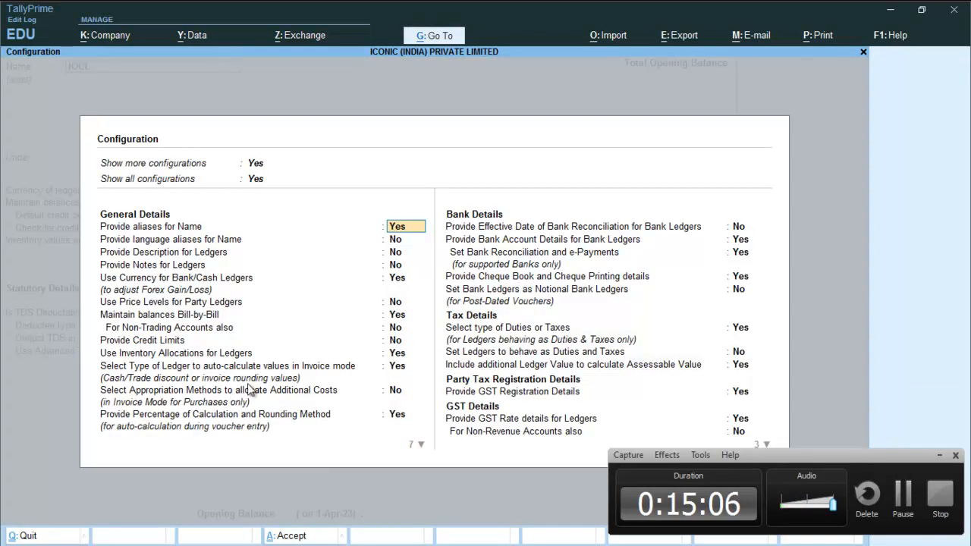
pyautogui.click(740, 422)
pyautogui.press('Return')
pyautogui.press('Return')
pyautogui.press('Return')
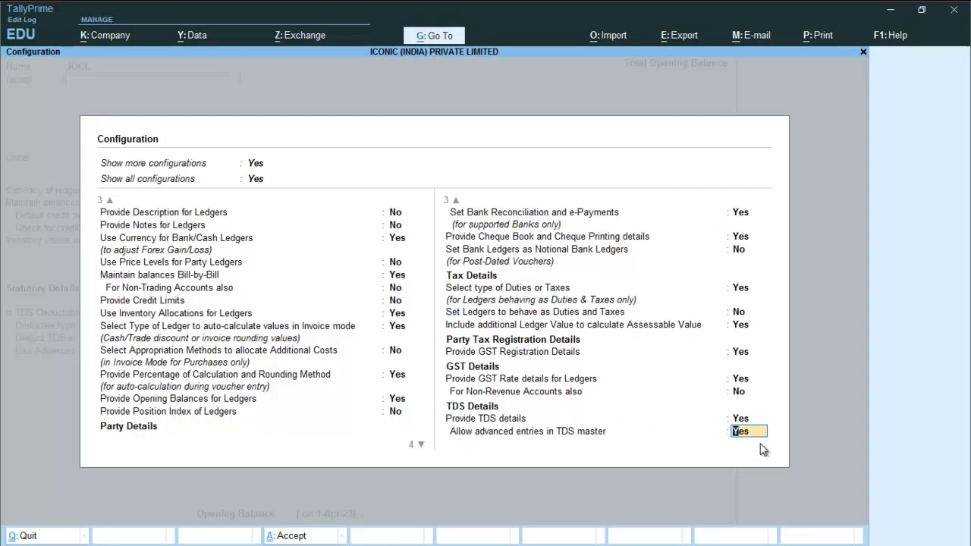
pyautogui.hotkey('ctrl', 'a')
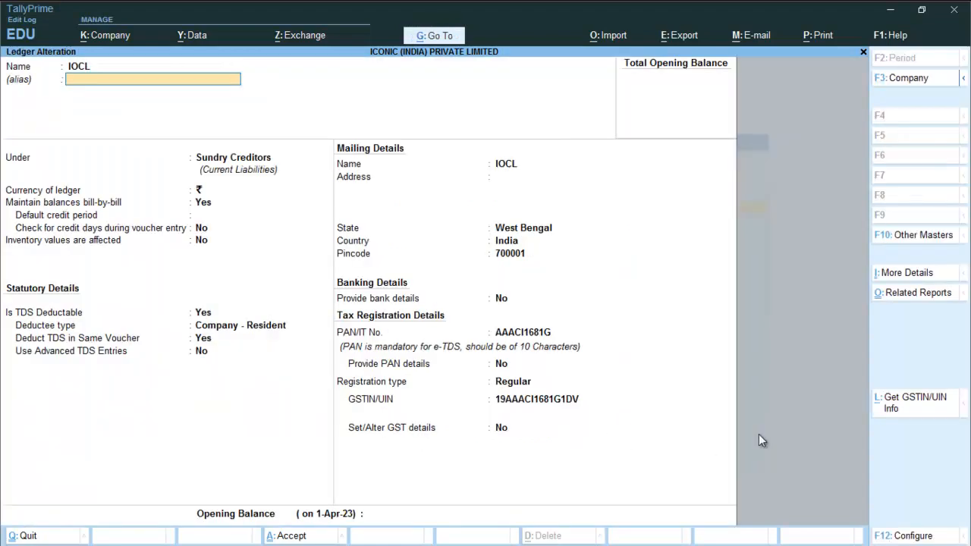
# - Review IOCL's TDS statutory details and set Use Advanced TDS Entries to Yes
pyautogui.click(202, 353)
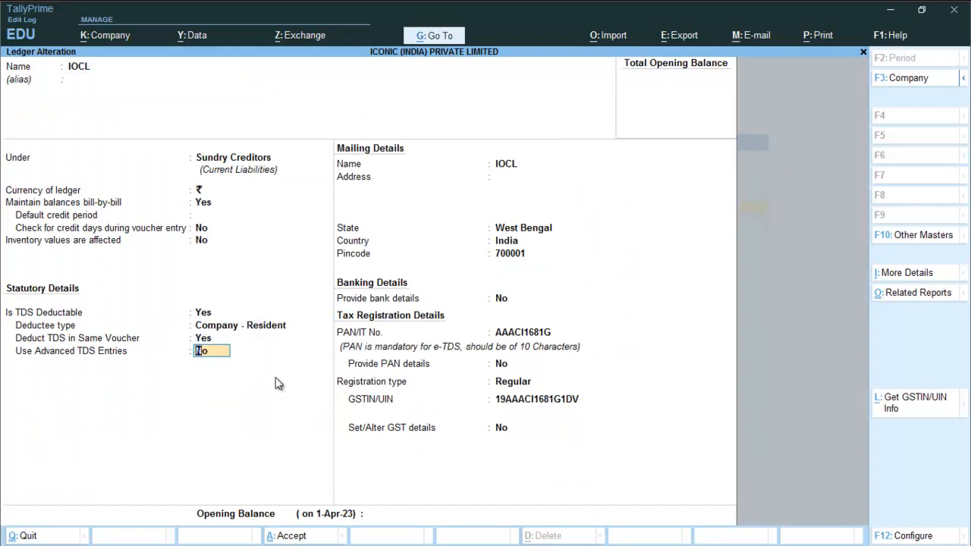
pyautogui.press('Up')
pyautogui.press('Up')
pyautogui.press('Up')
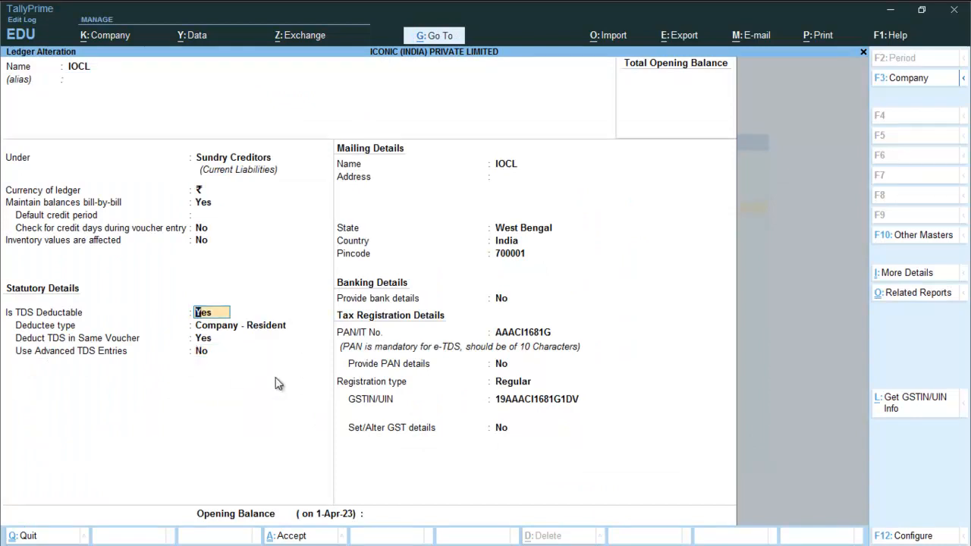
pyautogui.press('Return')
pyautogui.press('Return')
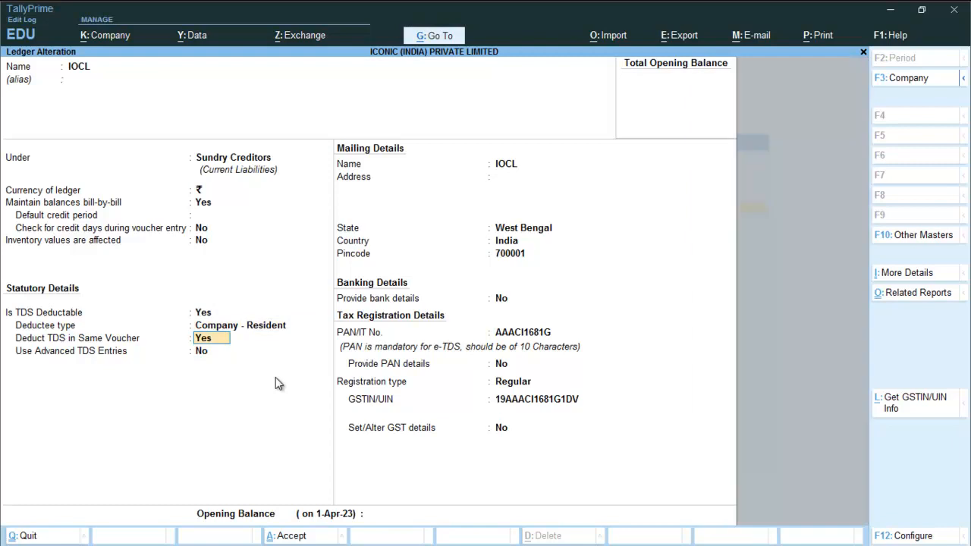
pyautogui.press('Return')
pyautogui.press('Return')
pyautogui.press('Return')
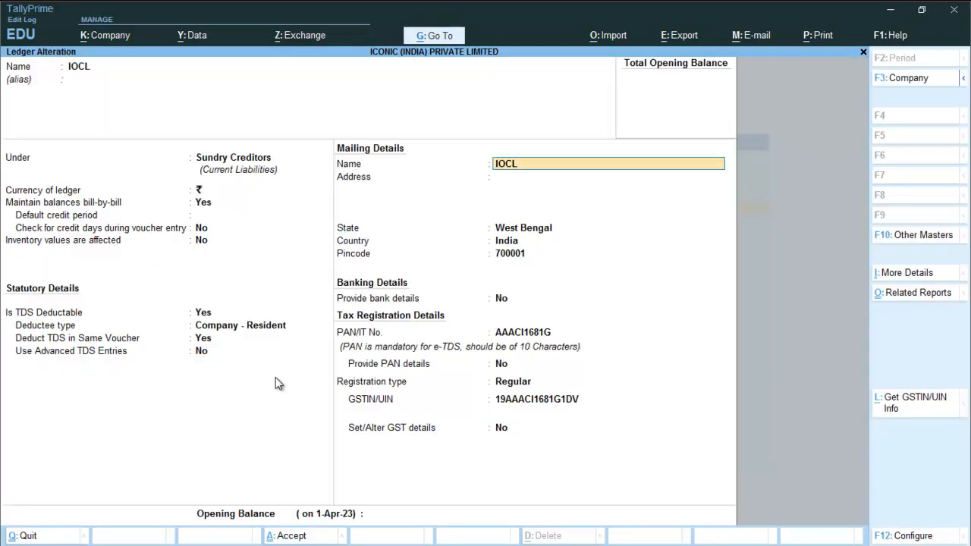
pyautogui.press('BackSpace')
pyautogui.write('y')
pyautogui.press('Return')
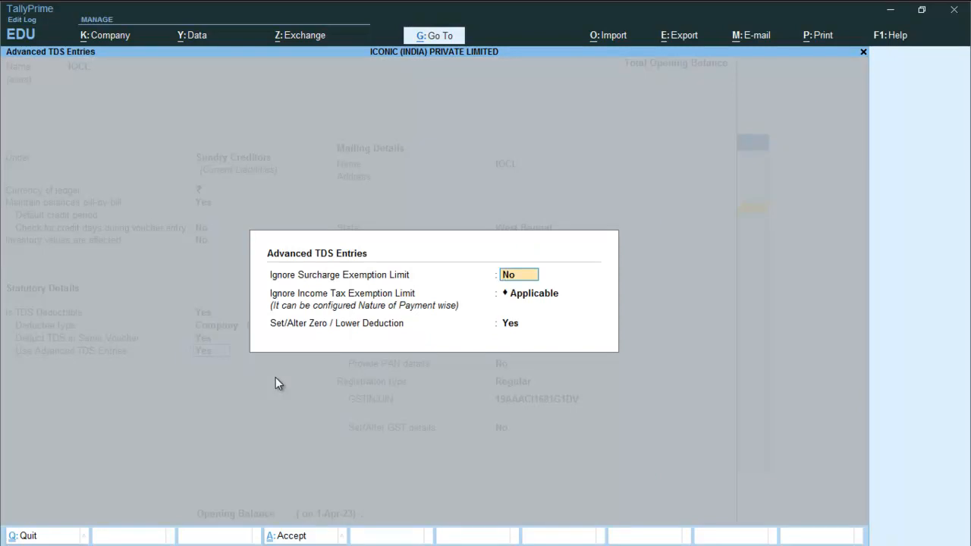
# - Keep Ignore Income Tax Exemption Limit applicable for TDS on Purchase of Goods, accept the advanced TDS entries, and save the IOCL ledger
pyautogui.press('Return')
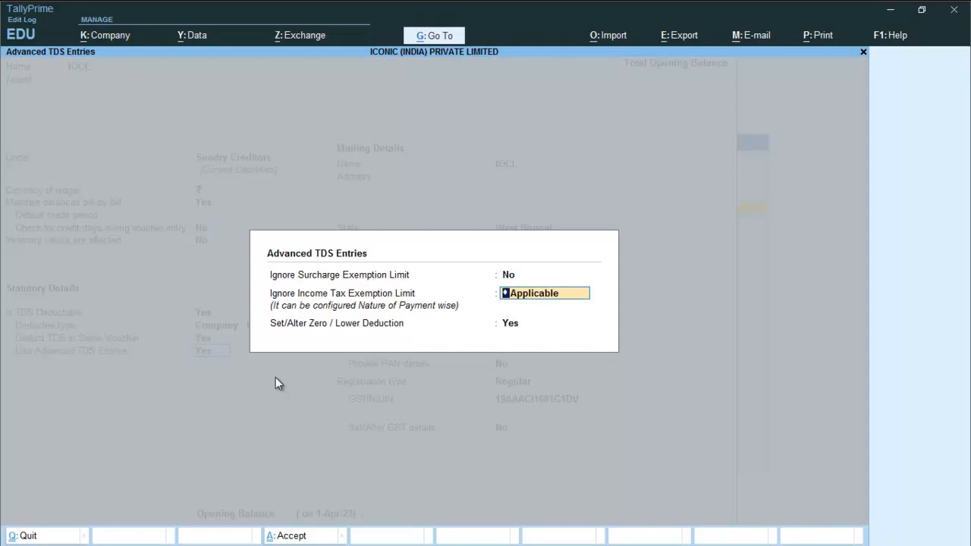
pyautogui.press('Return')
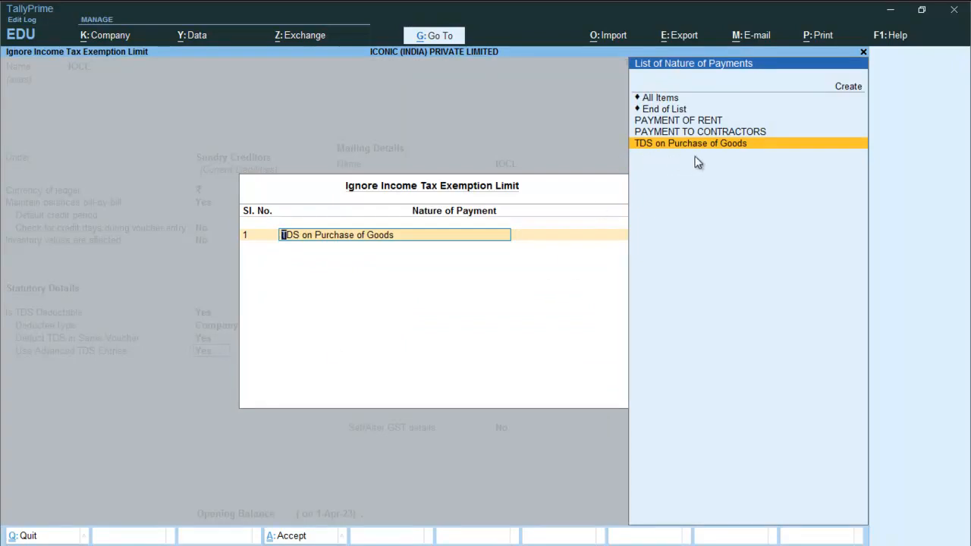
pyautogui.press('Return')
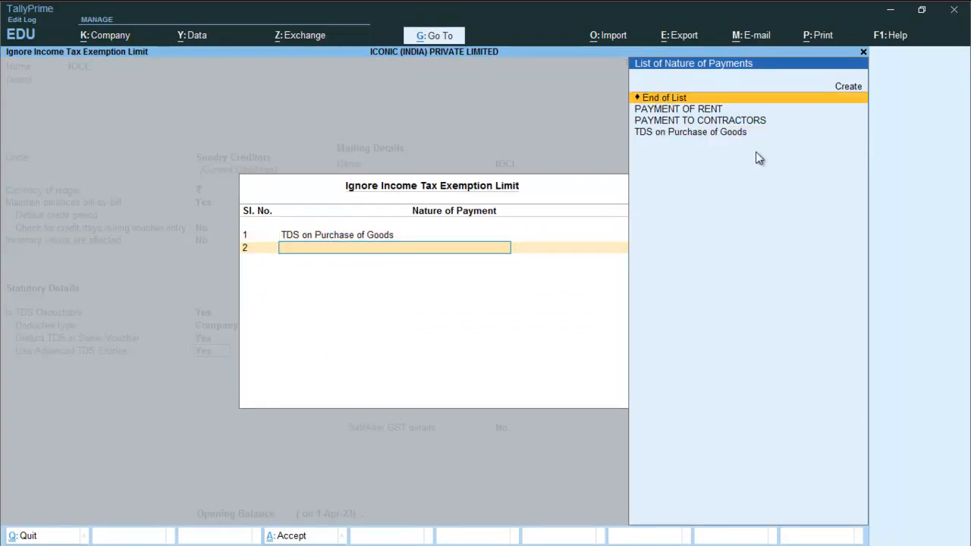
pyautogui.press('Return')
pyautogui.press('Return')
pyautogui.press('Return')
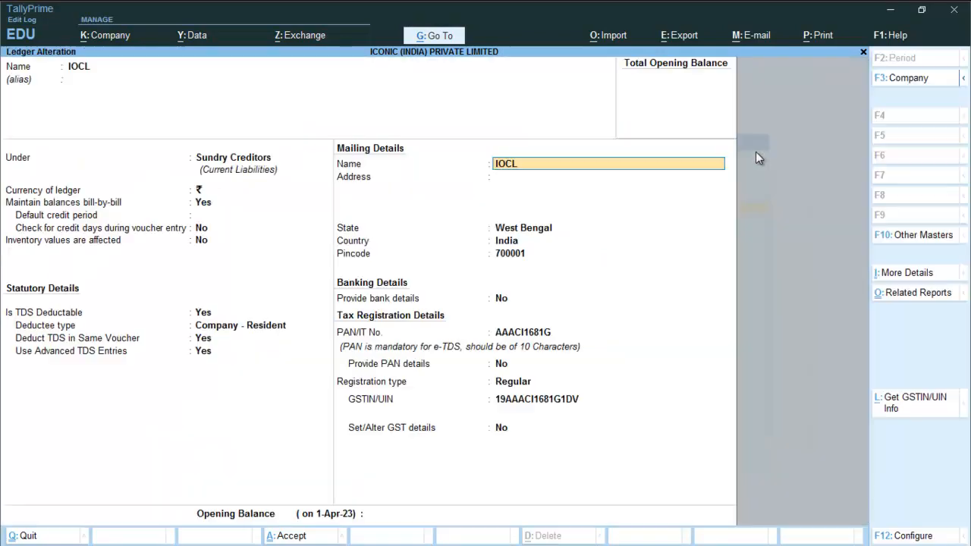
pyautogui.hotkey('ctrl', 'a')
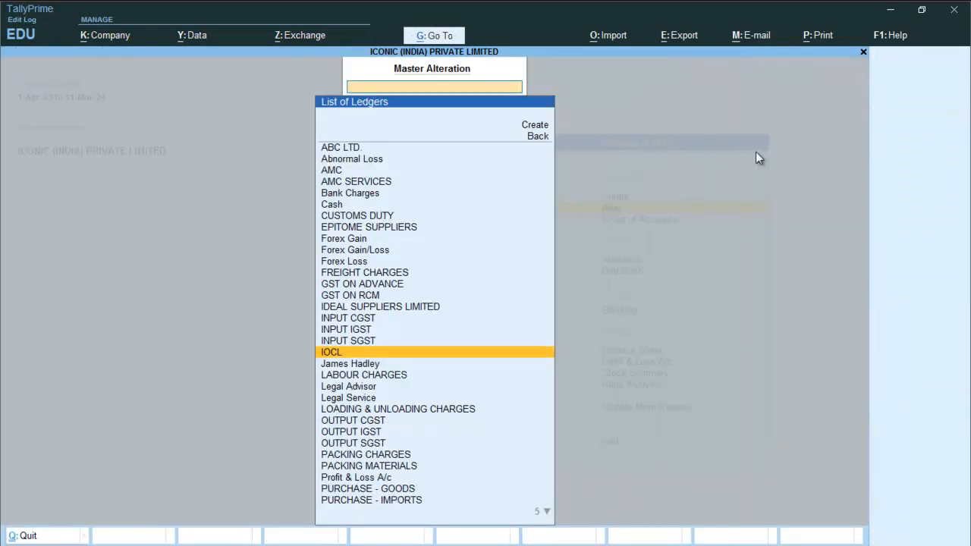
# - Read the purchase entry steps on the next PowerPoint slide, and return from TallyPrime's ledger list to the Gateway of Tally
pyautogui.hotkey('alt', 'Tab')
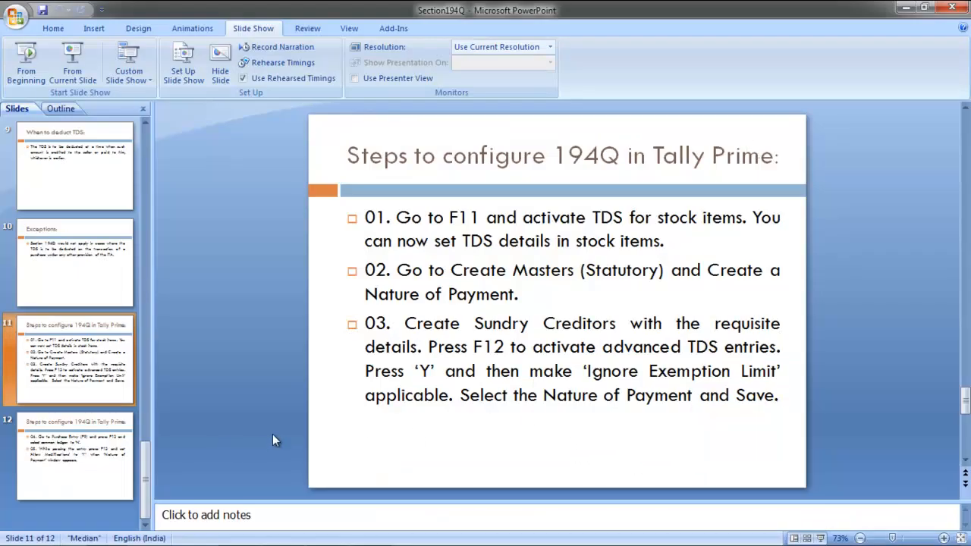
pyautogui.scroll(-1, 273, 434)
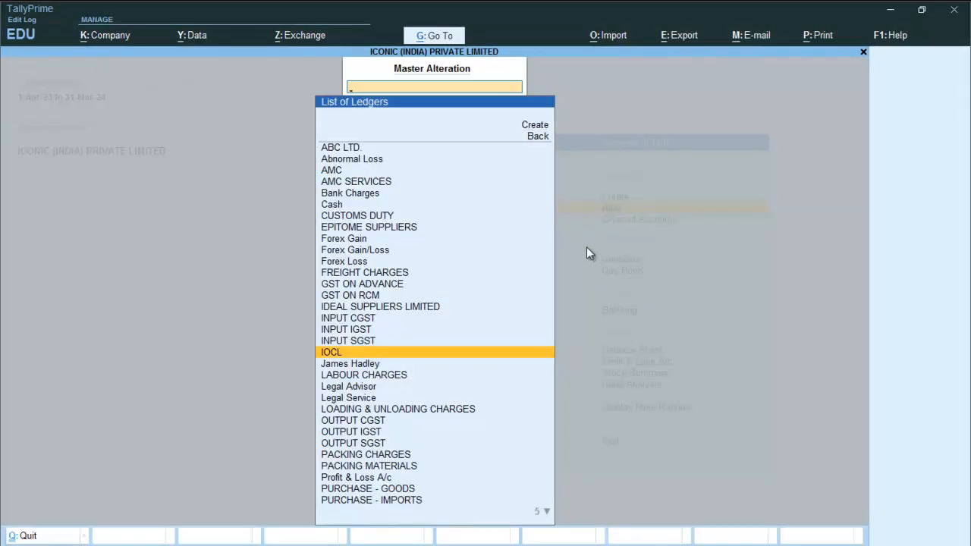
pyautogui.press('Escape')
pyautogui.press('Escape')
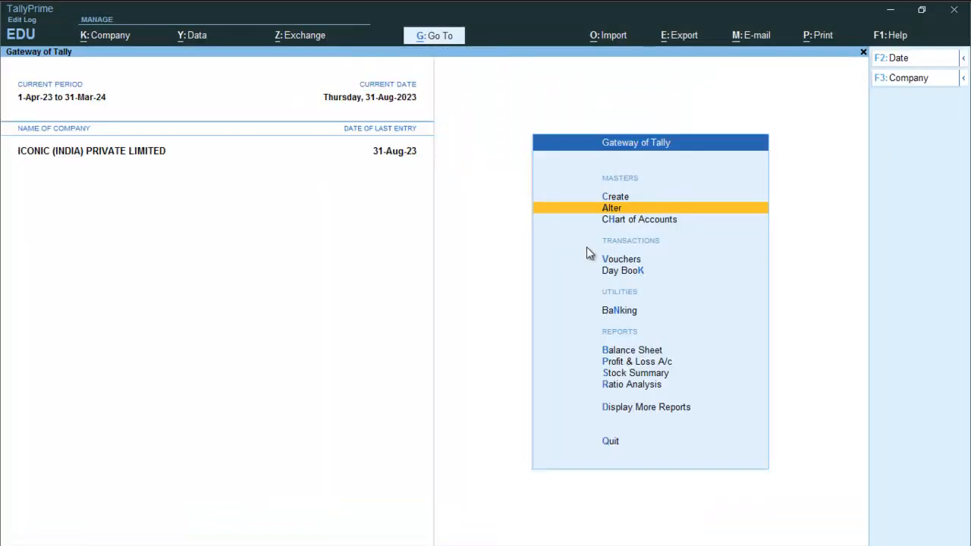
# - Open the Day Book from the Gateway of Tally
pyautogui.press('Down')
pyautogui.press('Down')
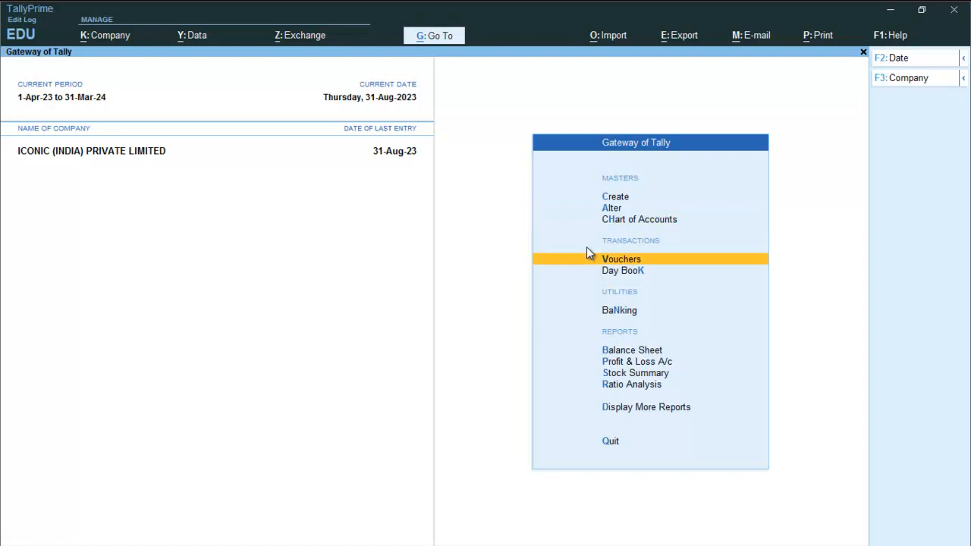
pyautogui.press('Down')
pyautogui.press('Return')
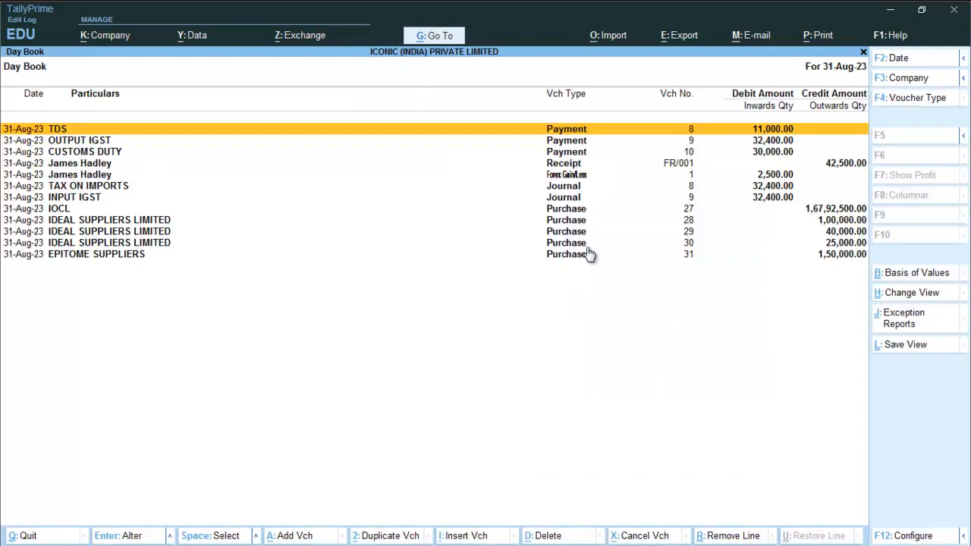
# - Set the Day Book period to 1-8-2023 to 31-8-2023, and open the IOCL purchase voucher dated 1-Aug-23
pyautogui.press('alt')
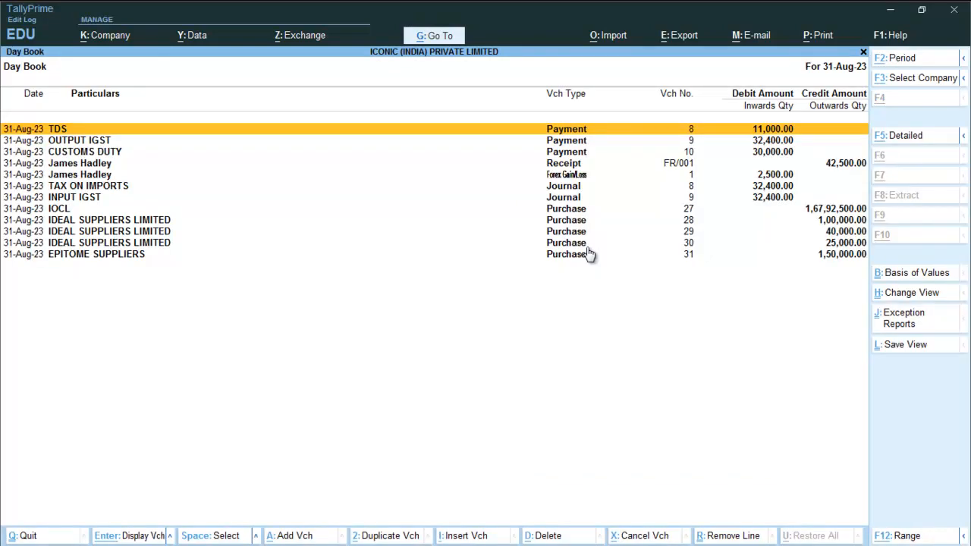
pyautogui.hotkey('alt', 'F2')
pyautogui.write('1-8-2023')
pyautogui.press('Return')
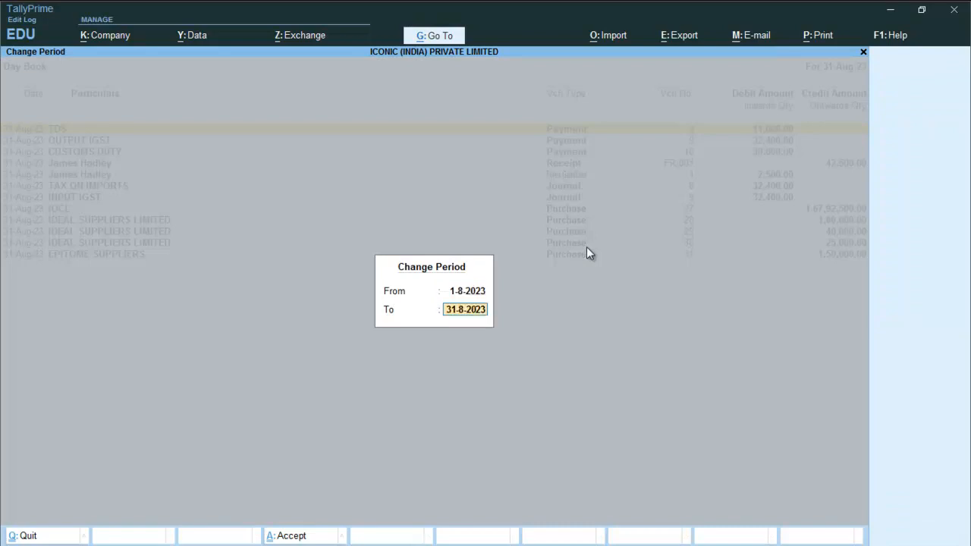
pyautogui.press('Return')
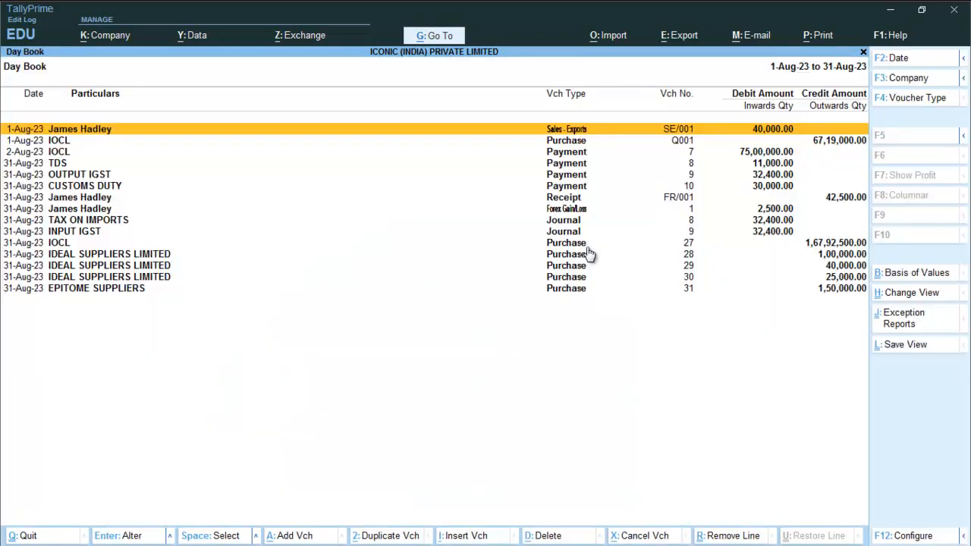
pyautogui.press('Down')
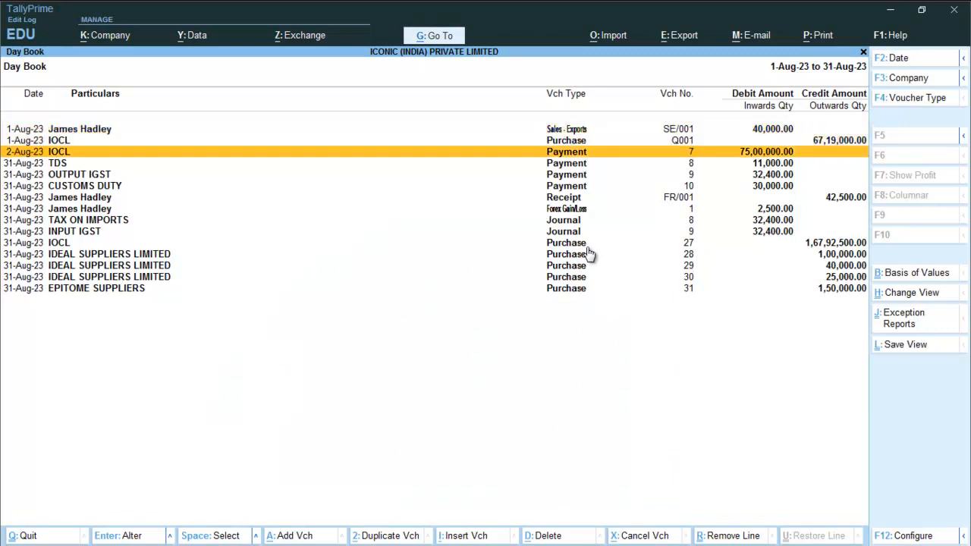
pyautogui.press('Return')
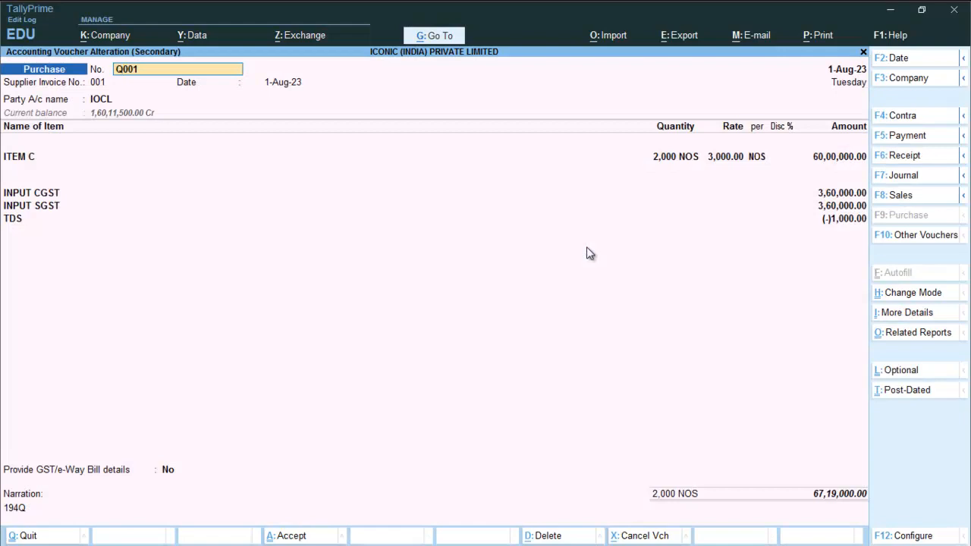
# - Set Select common Ledger Account for Item Allocation to Yes in the voucher configuration and accept
pyautogui.press('F12')
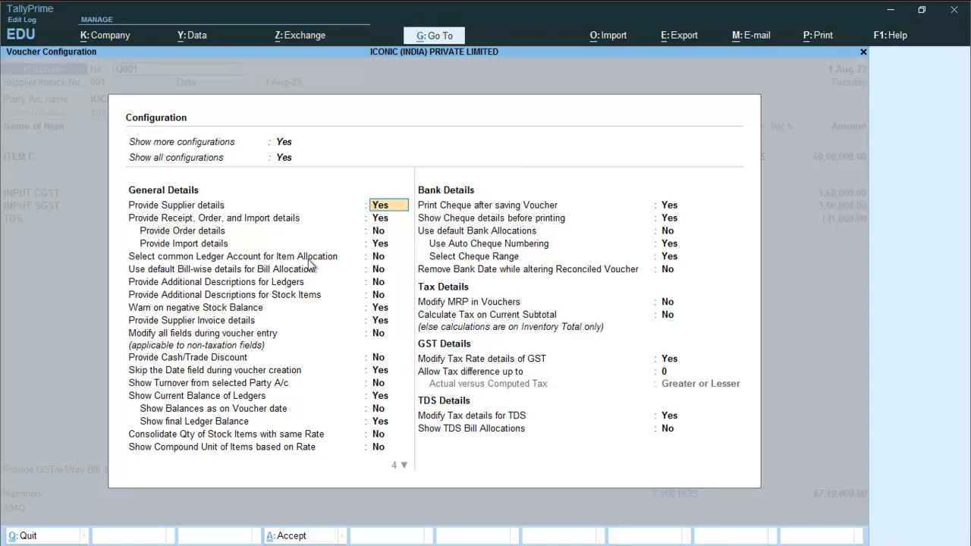
pyautogui.click(379, 258)
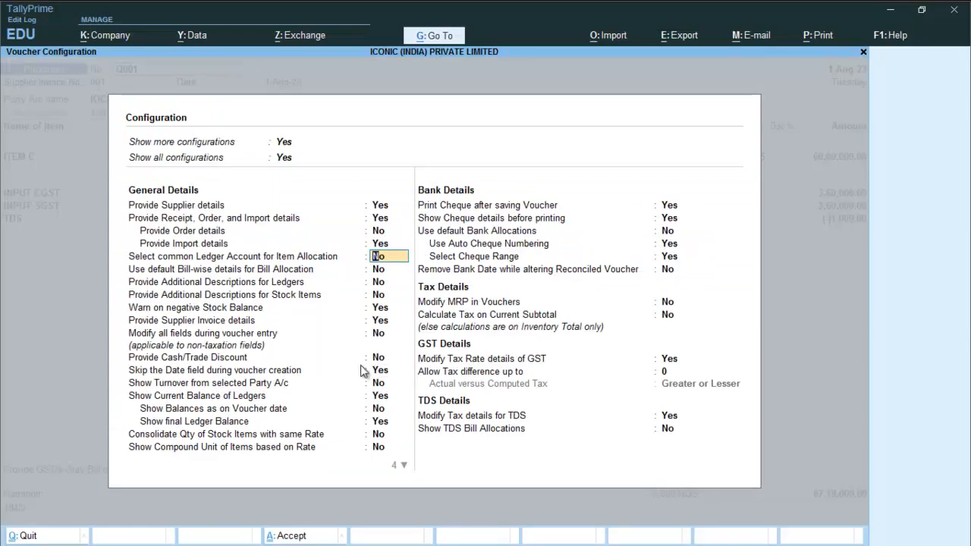
pyautogui.write('y')
pyautogui.hotkey('ctrl', 'a')
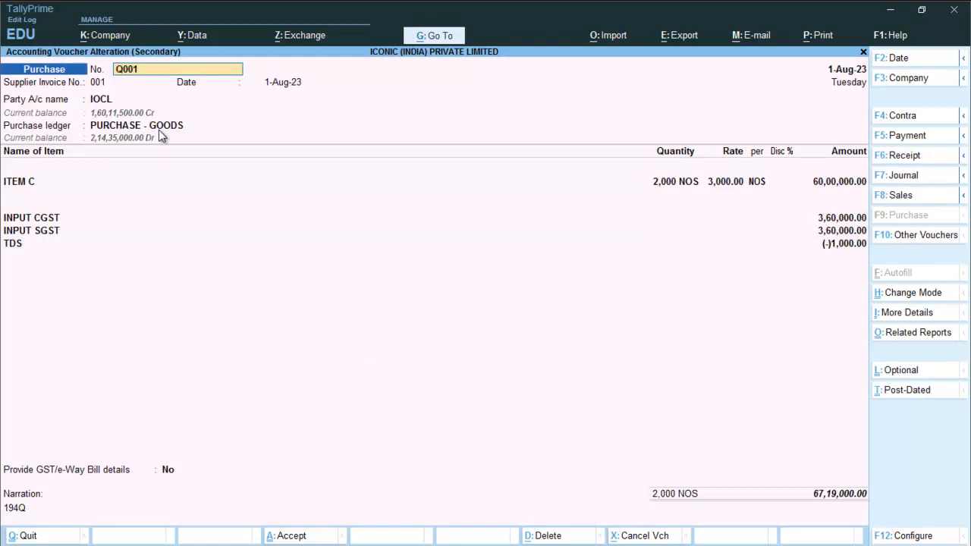
# - Reopen the voucher configuration, set Select common Ledger Account for Item Allocation to No, and accept
pyautogui.press('F12')
pyautogui.press('Down')
pyautogui.press('Down')
pyautogui.press('Down')
pyautogui.press('Down')
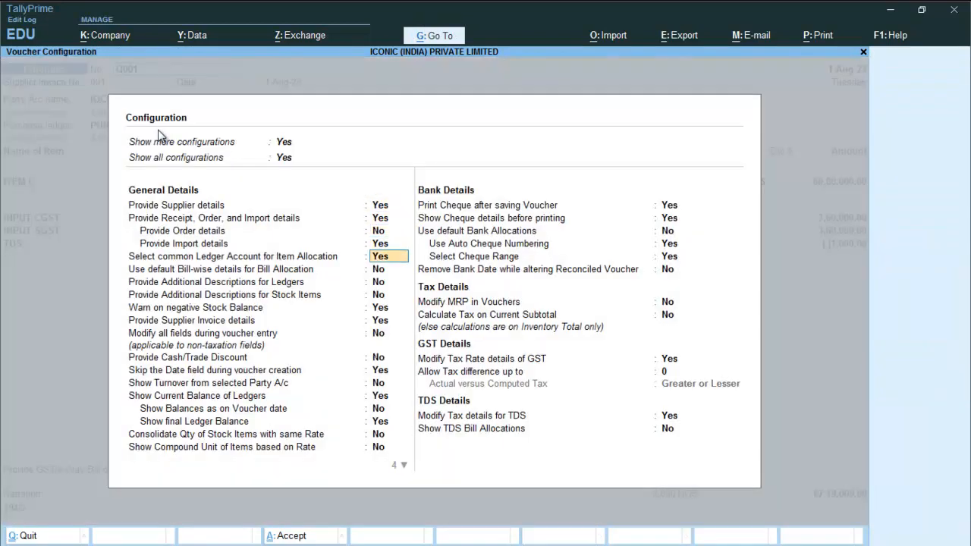
pyautogui.write('n')
pyautogui.hotkey('ctrl', 'a')
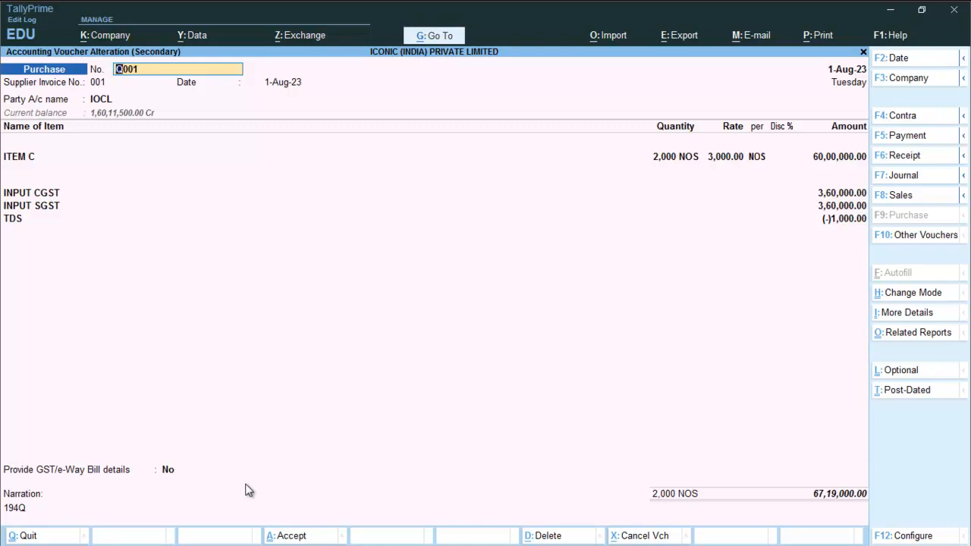
# - Keep the IOCL purchase voucher's header fields and party account, and accept its receipt details and party details
pyautogui.press('Return')
pyautogui.press('Return')
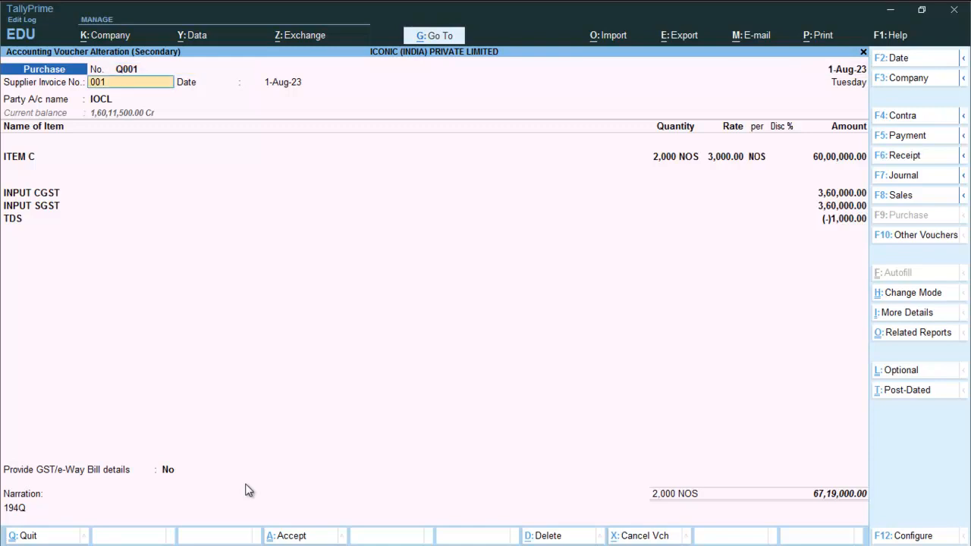
pyautogui.press('Return')
pyautogui.press('Return')
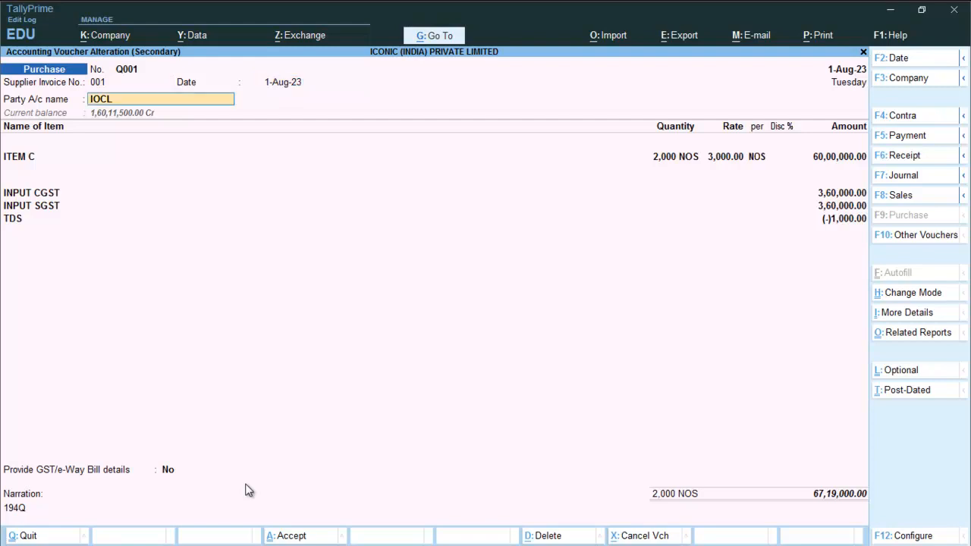
pyautogui.press('Return')
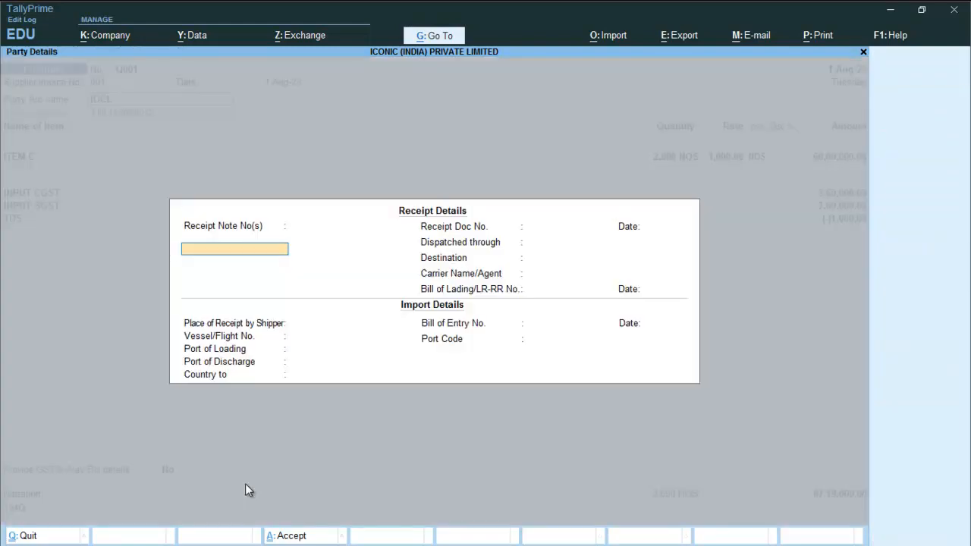
pyautogui.hotkey('ctrl', 'a')
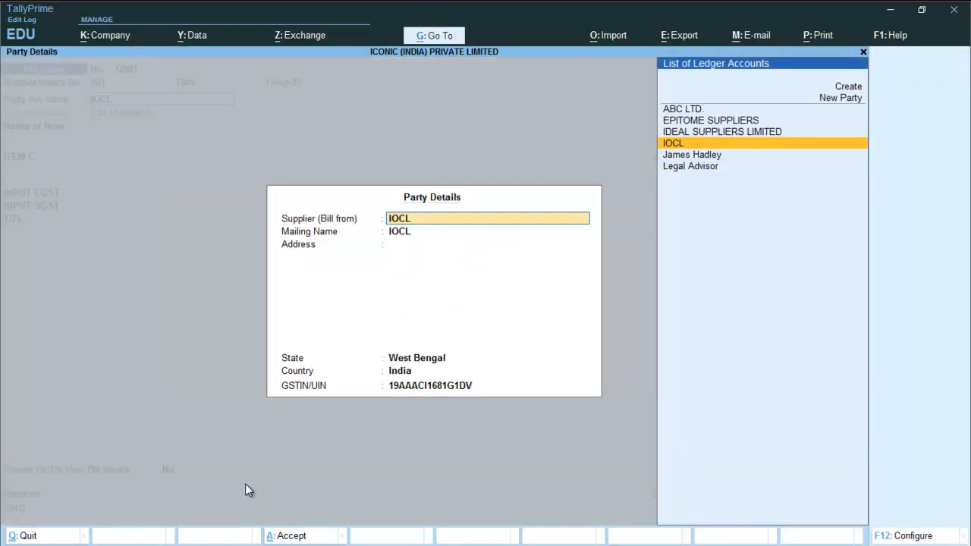
pyautogui.hotkey('ctrl', 'a')
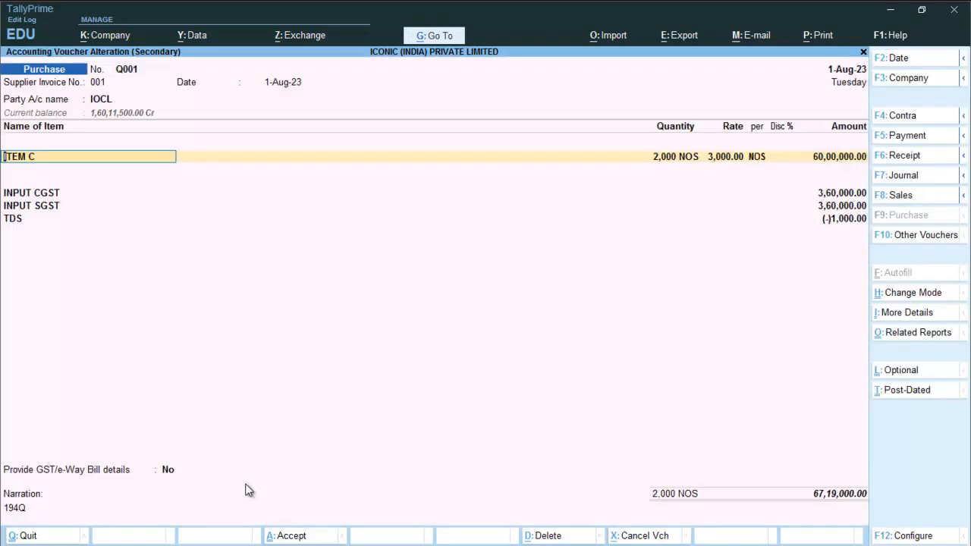
# - Keep the ITEM C line's entries and its PURCHASE - GOODS allocation to reach the TDS nature of payment details
pyautogui.press('Return')
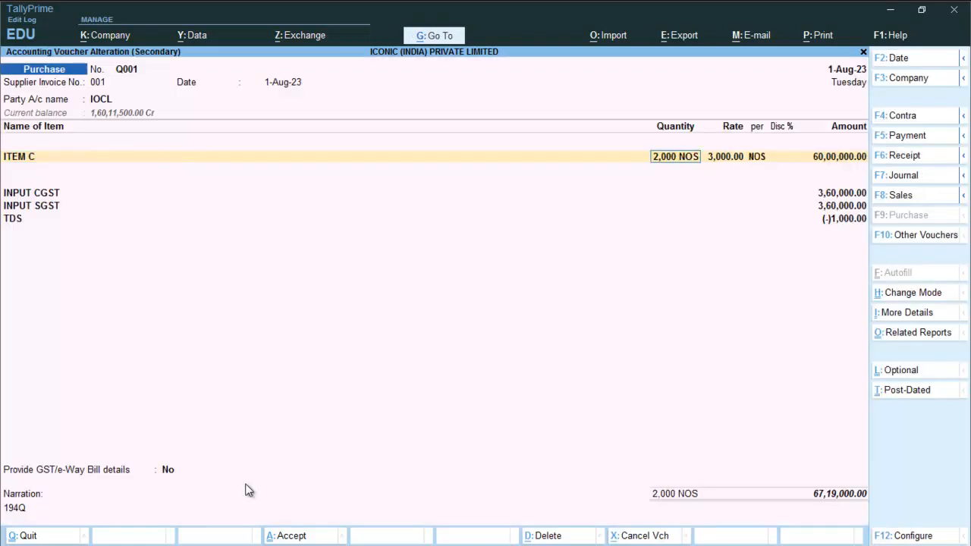
pyautogui.press('Return')
pyautogui.press('Return')
pyautogui.press('Return')
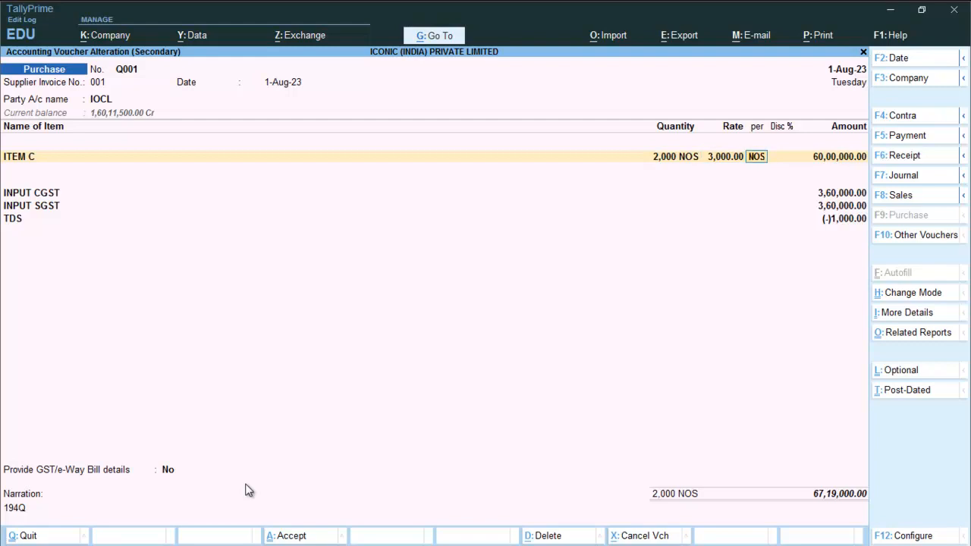
pyautogui.press('Return')
pyautogui.press('Return')
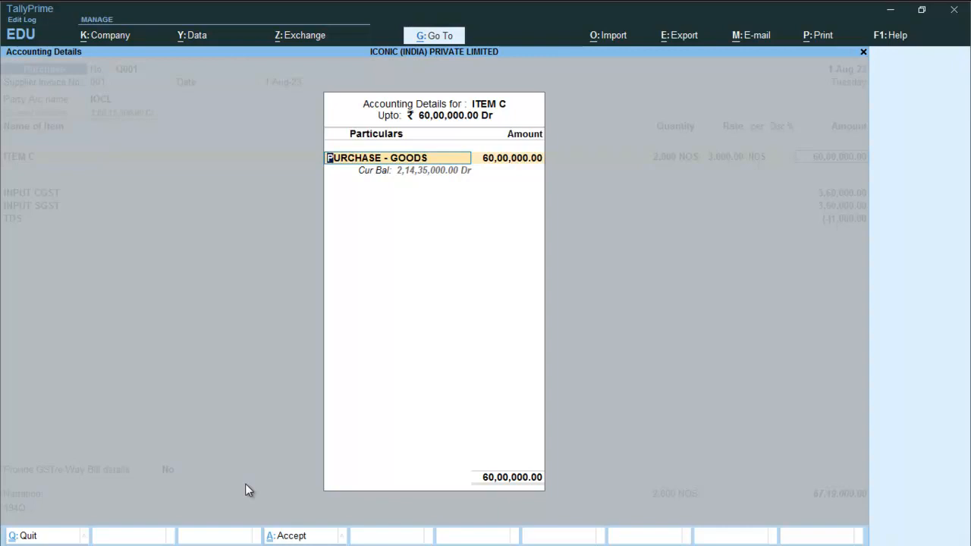
pyautogui.press('Return')
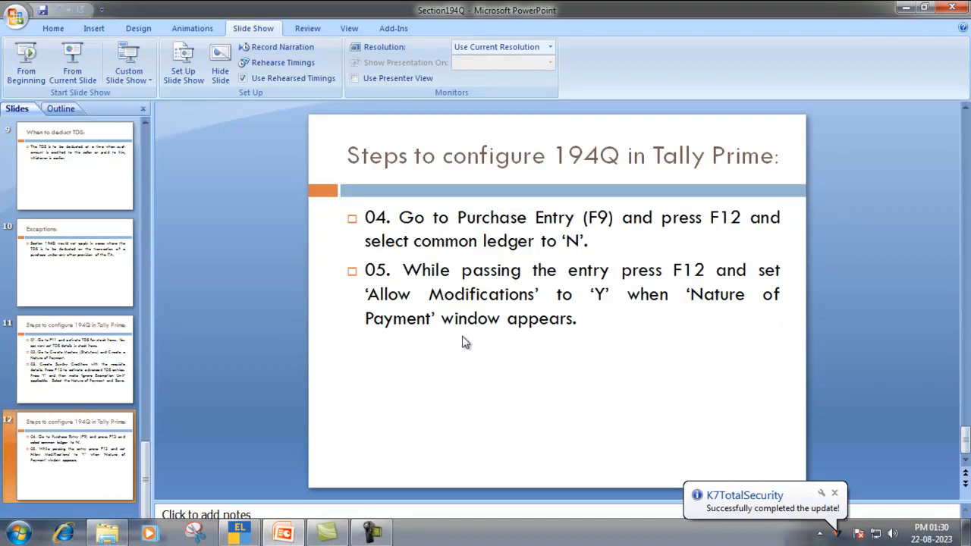
# - Switch back to TallyPrime and confirm Allow modification of assessable amount as Yes in the TDS nature of payment configuration
pyautogui.hotkey('alt', 'Tab')
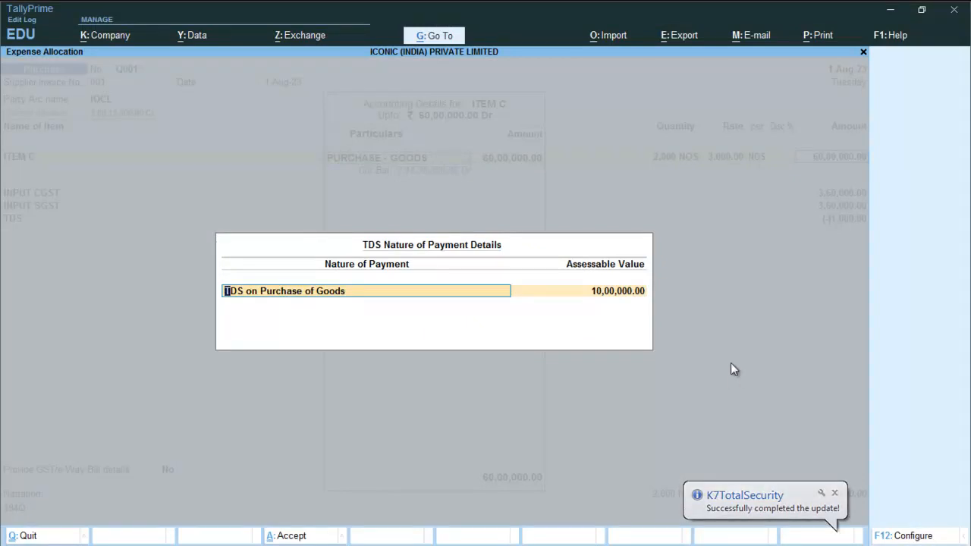
pyautogui.press('F12')
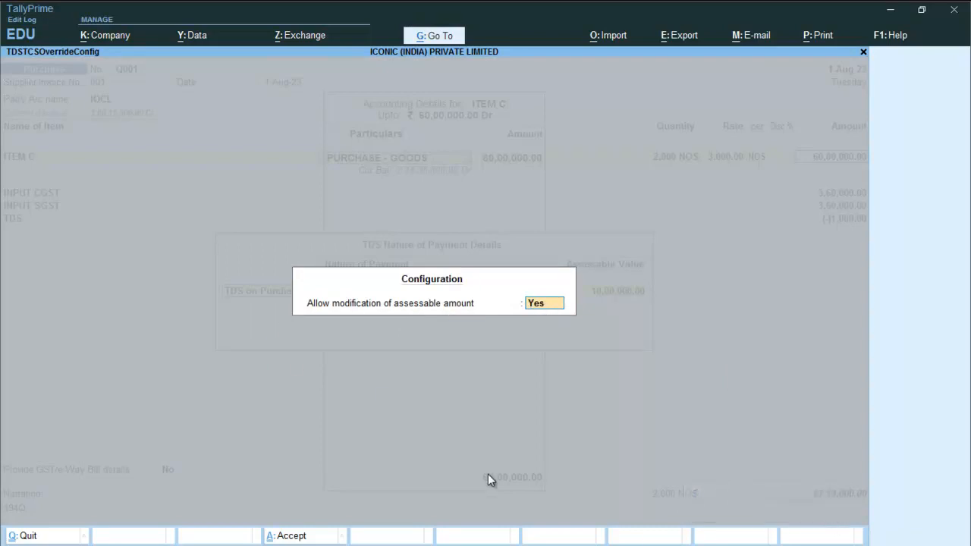
pyautogui.press('Return')
# - Accept TDS on Purchase of Goods with an assessable value of 10,00,000.00 and the Purchase Taxable classification
pyautogui.press('Return')
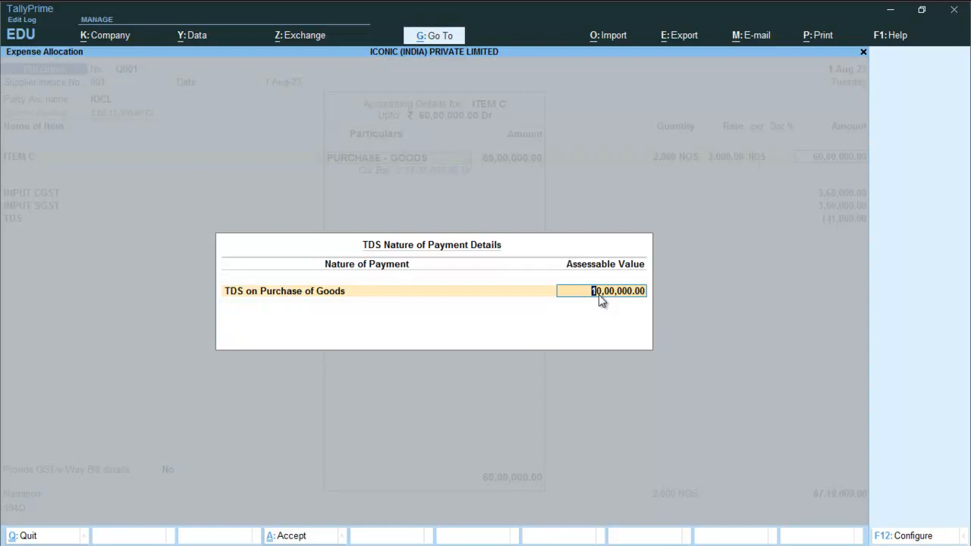
pyautogui.press('Return')
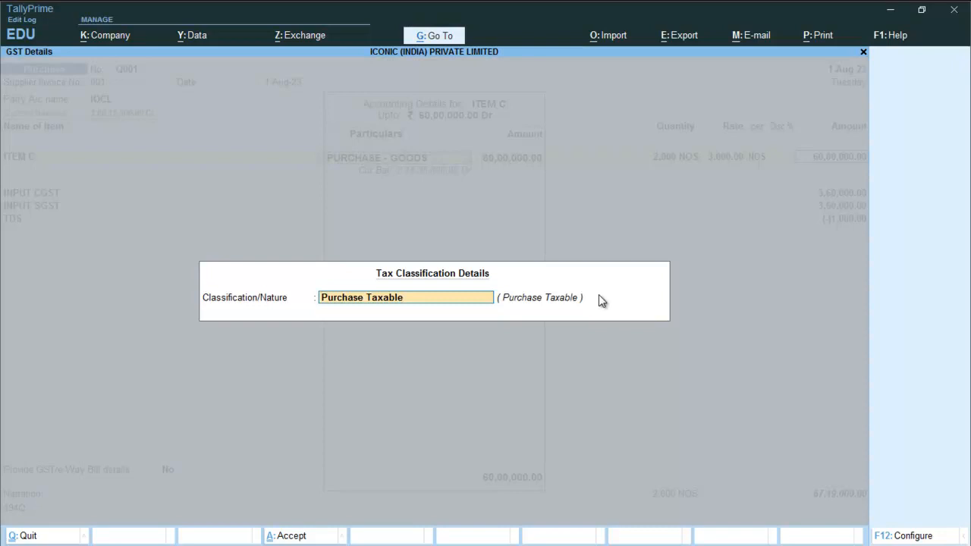
pyautogui.press('Return')
pyautogui.press('Return')
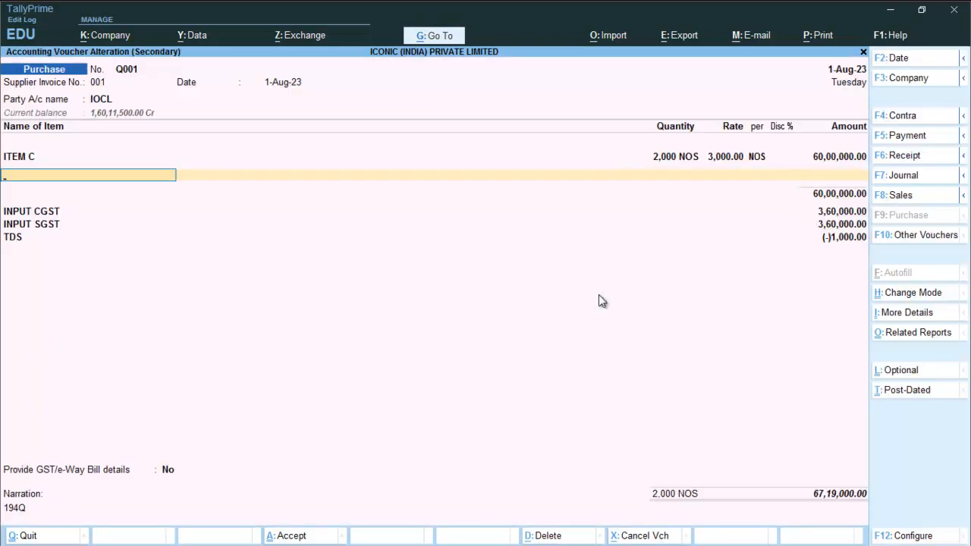
# - End the item list and keep the INPUT CGST and INPUT SGST lines, moving on to the TDS amount
pyautogui.press('Return')
pyautogui.press('Return')
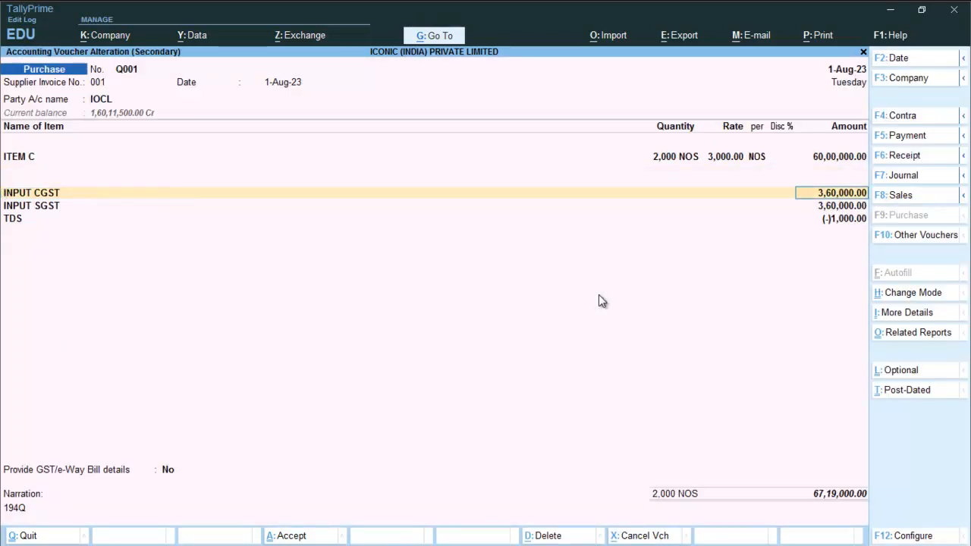
pyautogui.press('Return')
pyautogui.press('Return')
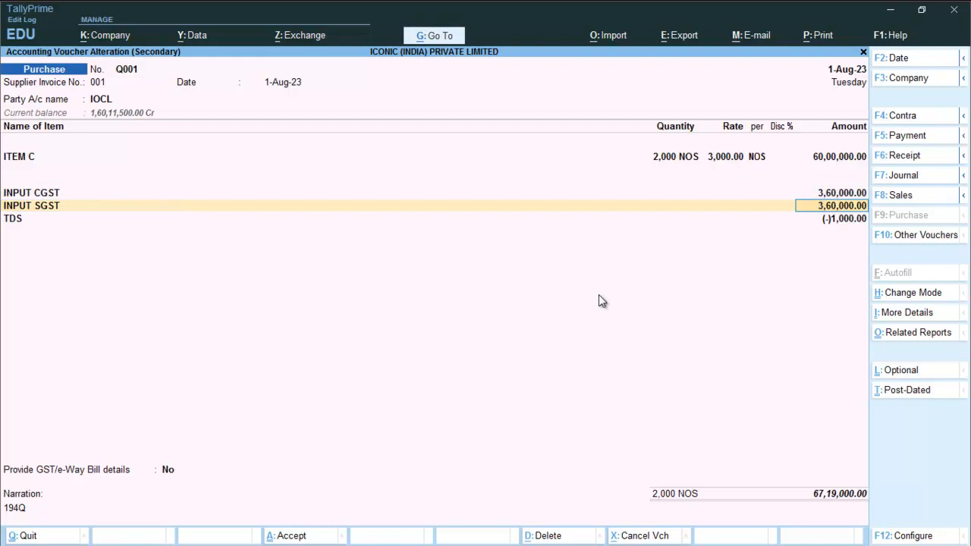
pyautogui.press('Return')
pyautogui.press('Return')
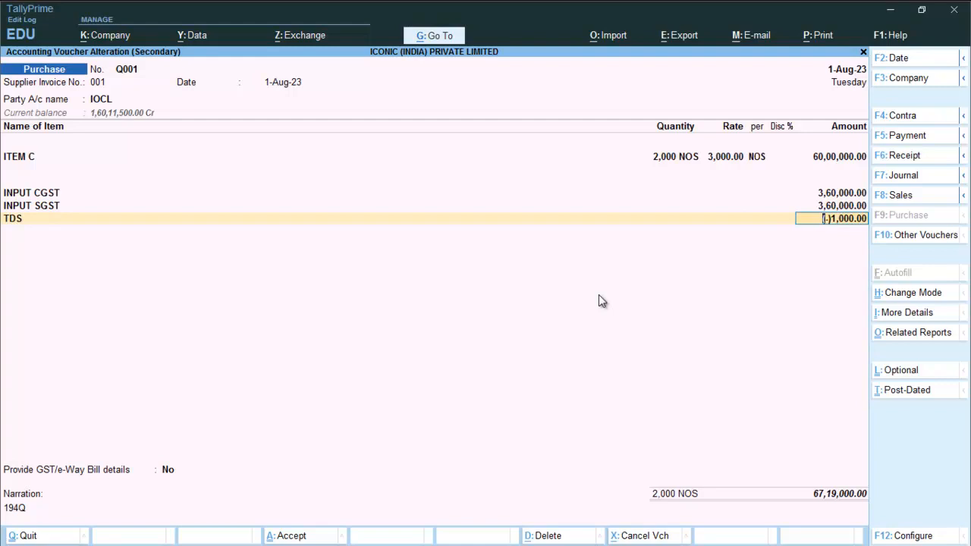
# - Open the voucher's TDS - Tax Analysis related report and examine its detailed purchase and income tax lines
pyautogui.hotkey('ctrl', 'o')
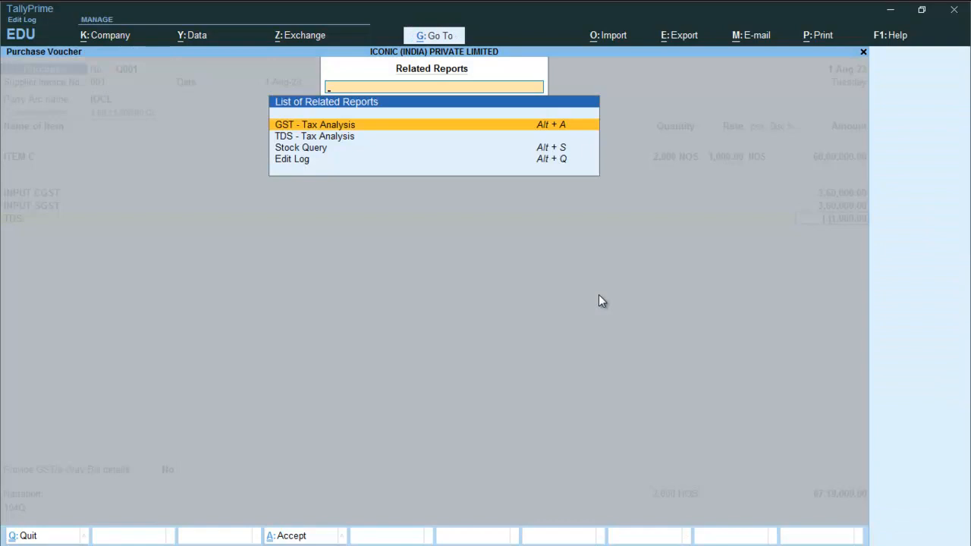
pyautogui.press('Down')
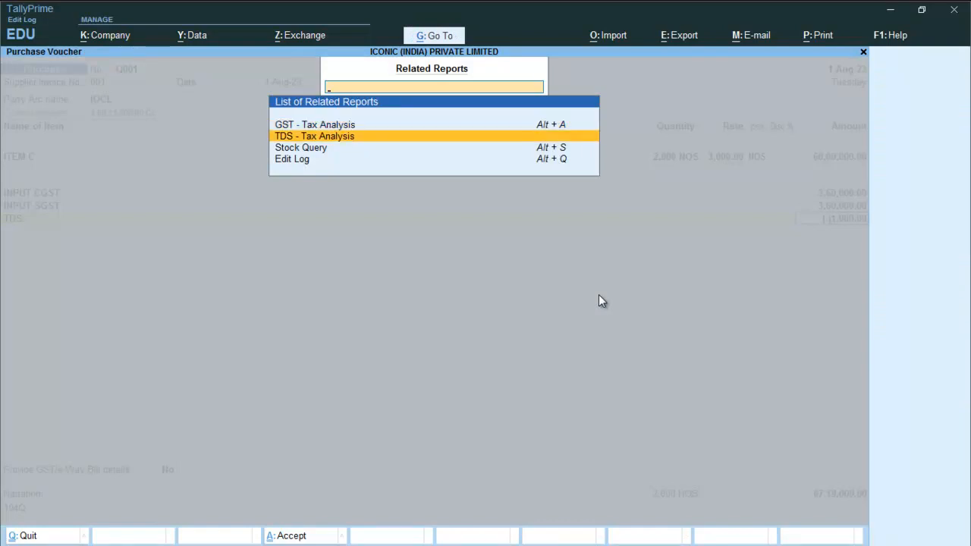
pyautogui.press('Return')
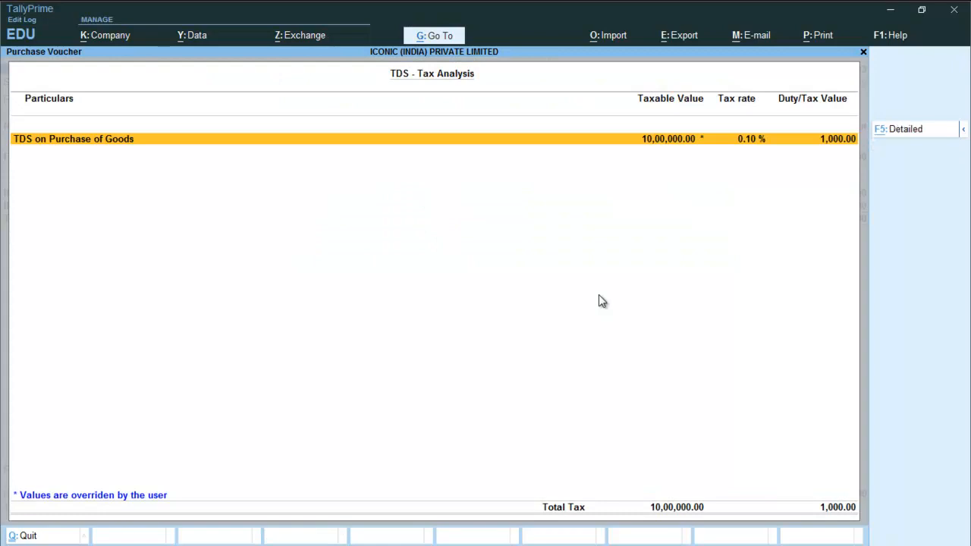
pyautogui.hotkey('alt', 'F5')
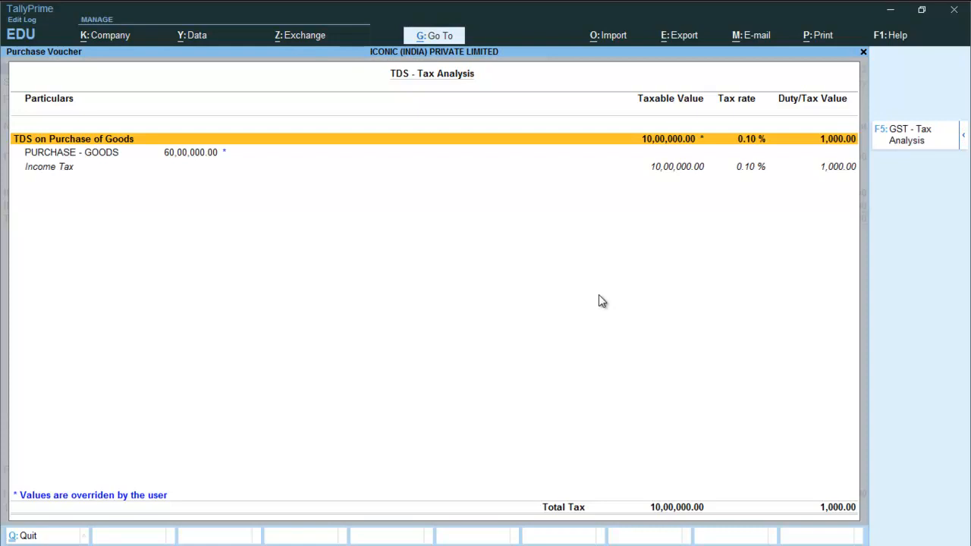
pyautogui.press('Down')
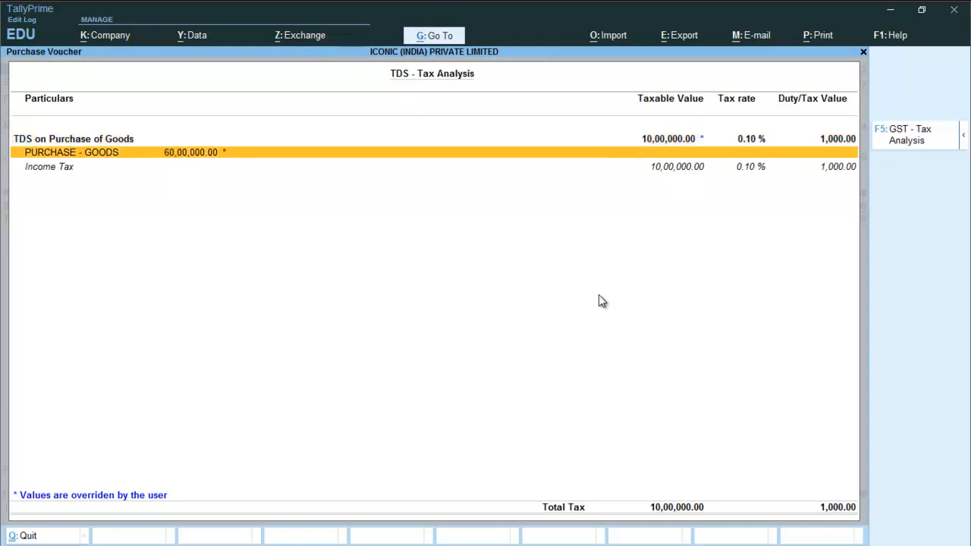
pyautogui.press('Down')
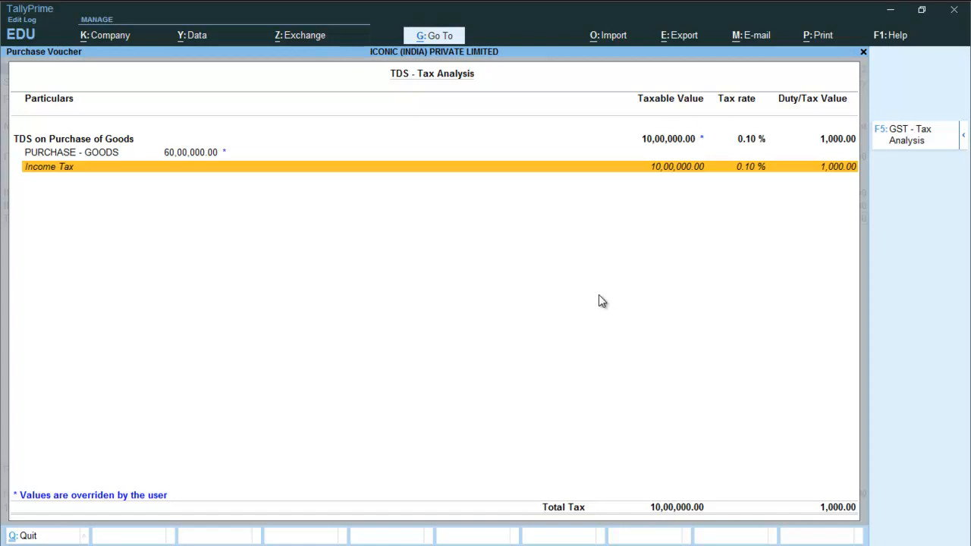
# - Examine the GST - Tax Analysis in condensed and detailed form, and return to the voucher
pyautogui.press('F5')
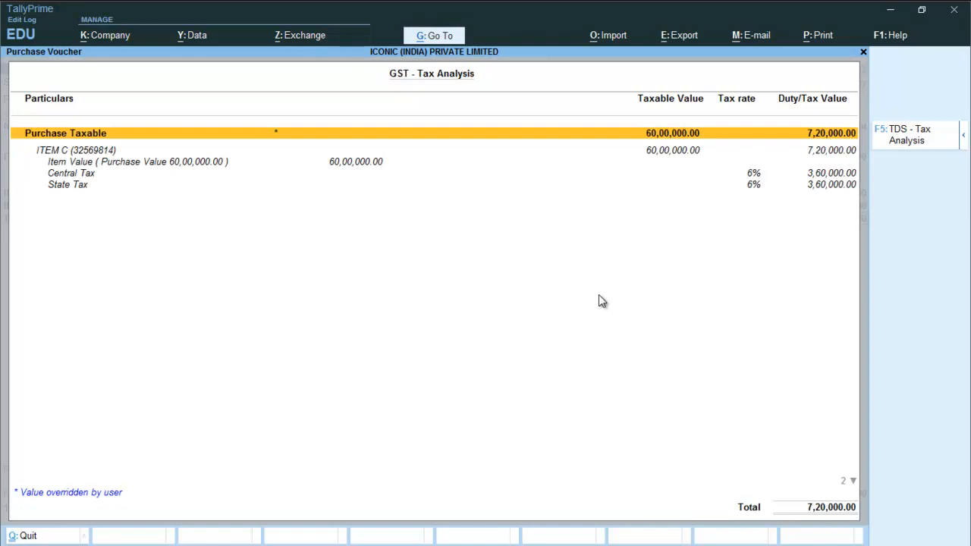
pyautogui.press('alt')
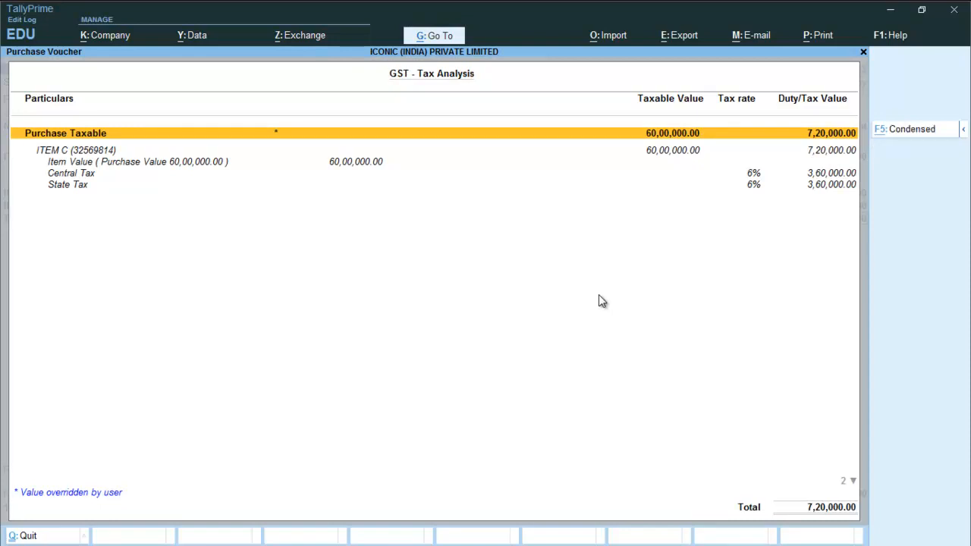
pyautogui.hotkey('alt', 'F5')
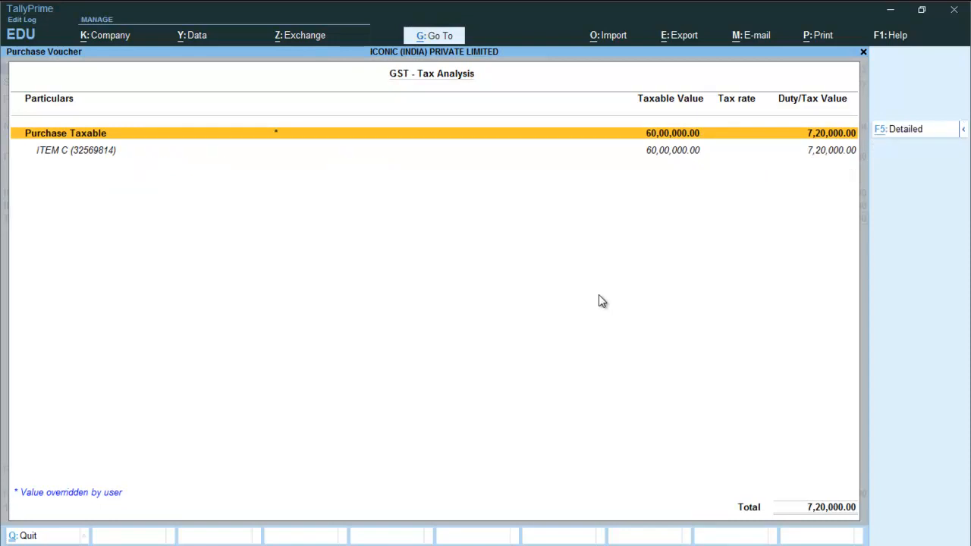
pyautogui.hotkey('alt', 'F5')
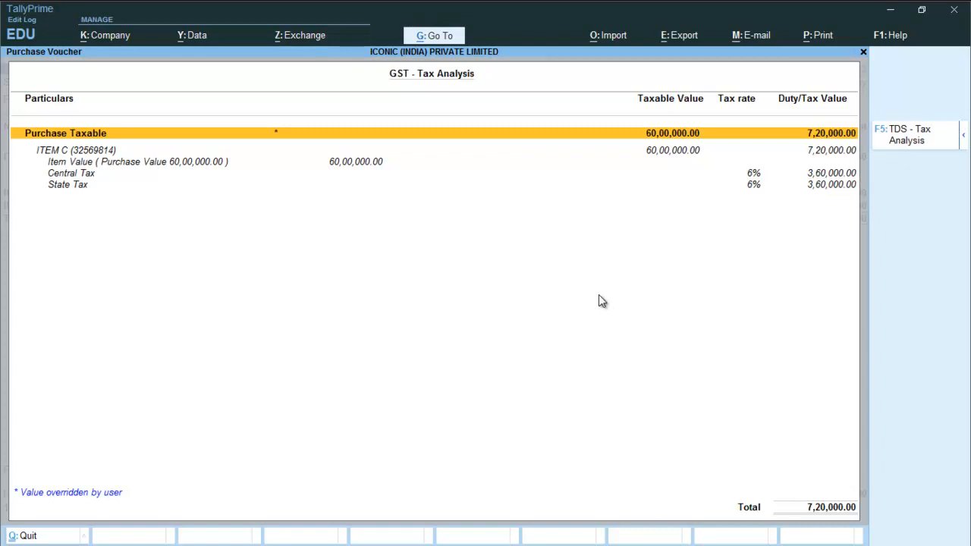
pyautogui.press('Escape')
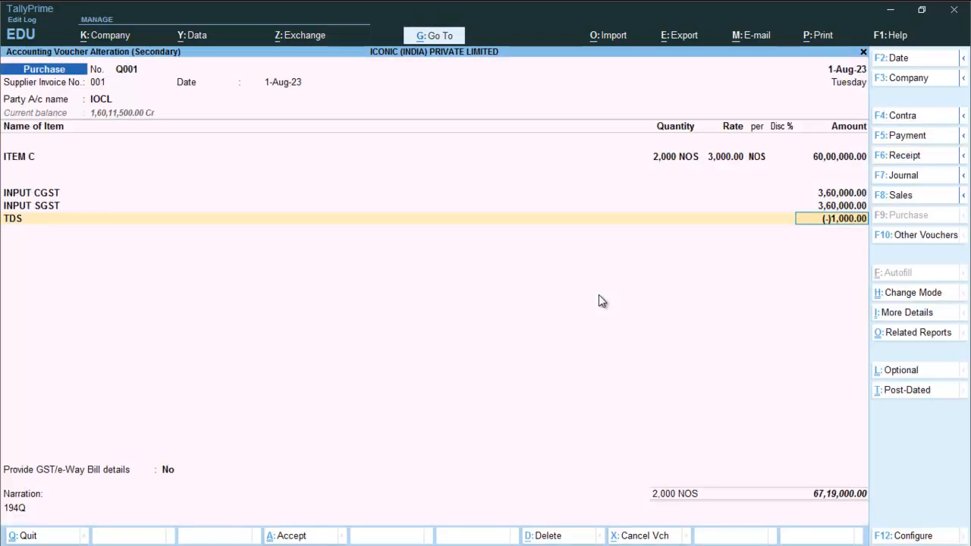
# - Keep the TDS line and leave Provide GST/e-Way Bill details at No to reach IOCL's bill-wise details
pyautogui.press('Return')
pyautogui.press('Return')
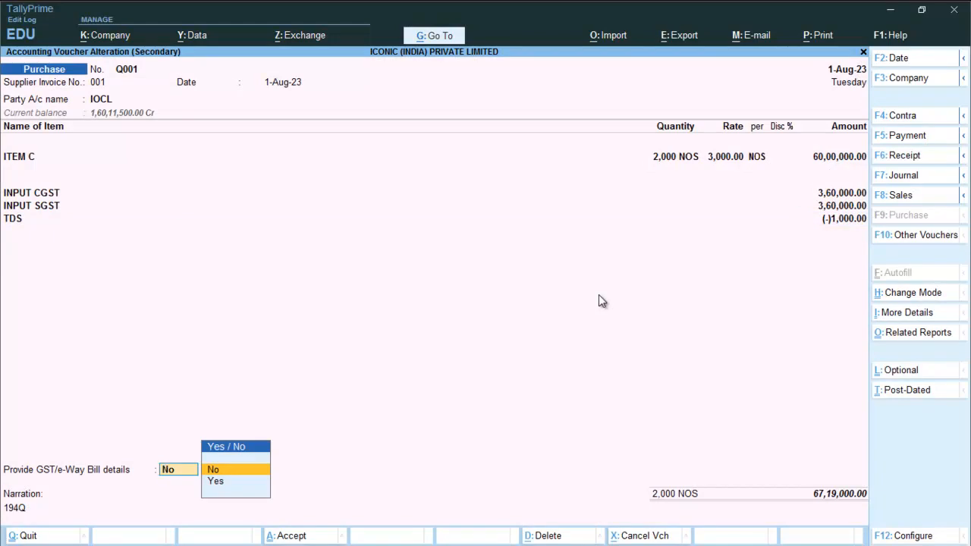
pyautogui.press('Return')
pyautogui.press('Return')
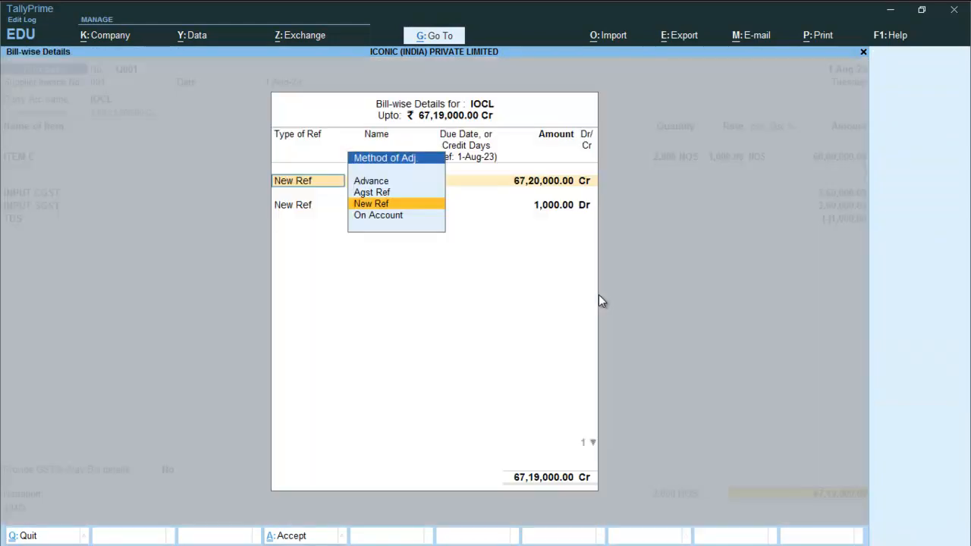
# - Confirm IOCL's New Ref 001 bill allocations and save the voucher with narration 194Q, accepting the modified tax details with conflicts
pyautogui.press('Return')
pyautogui.press('Return')
pyautogui.press('Return')
pyautogui.press('Return')
pyautogui.press('Return')
pyautogui.press('Return')
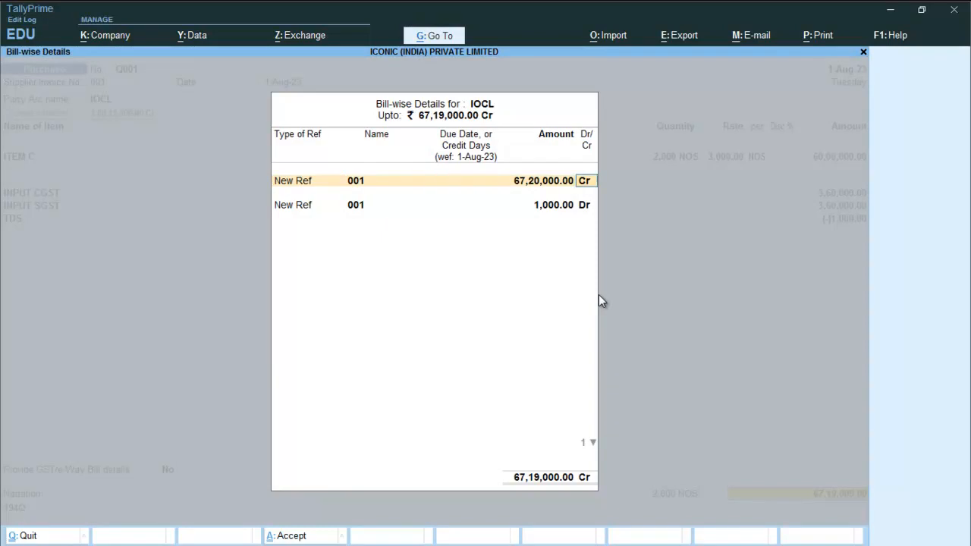
pyautogui.press('Return')
pyautogui.press('Return')
pyautogui.press('Return')
pyautogui.press('Return')
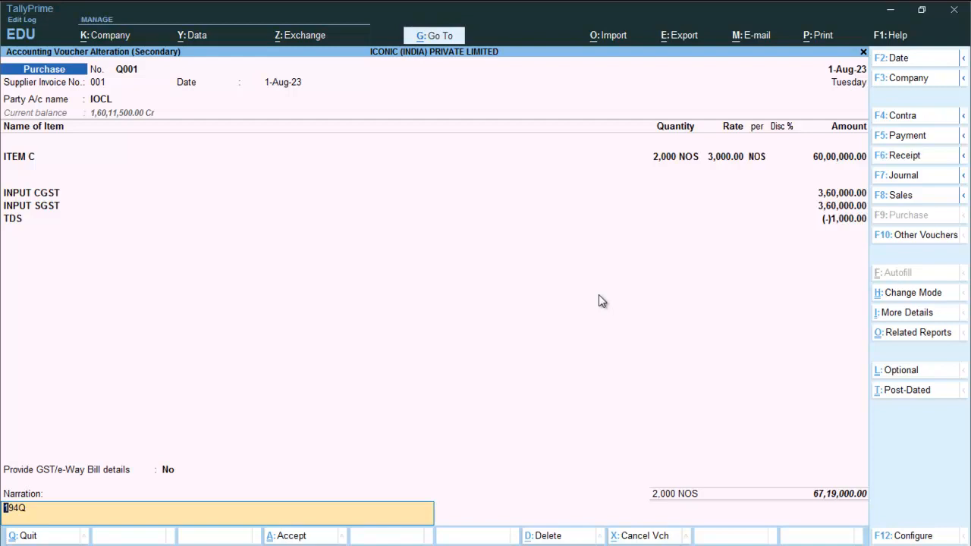
pyautogui.press('Return')
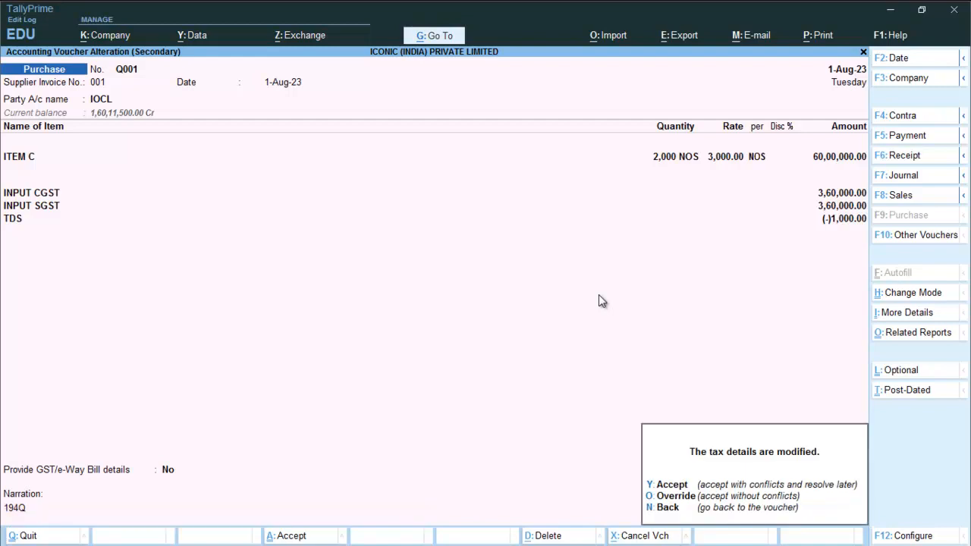
pyautogui.press('y')
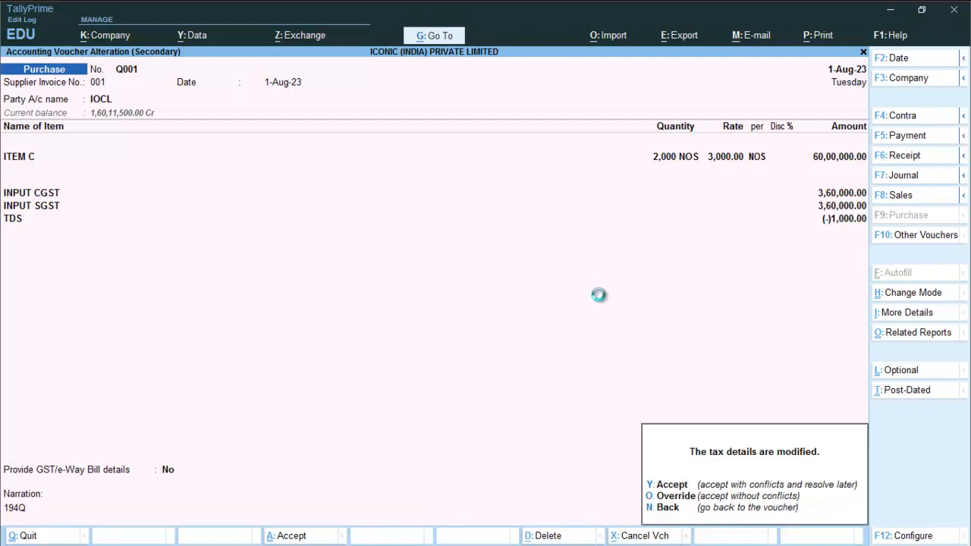